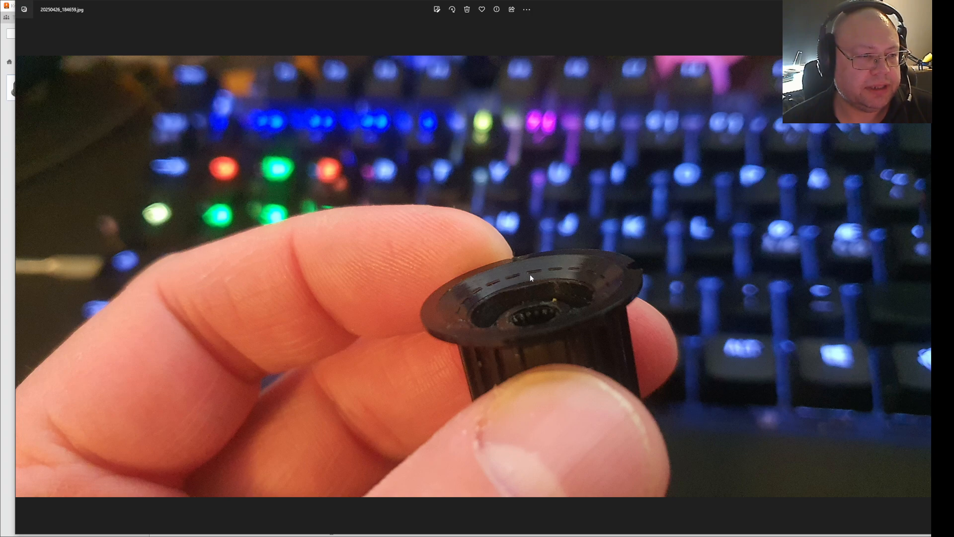
{"action": "key", "text": "ctrl"}
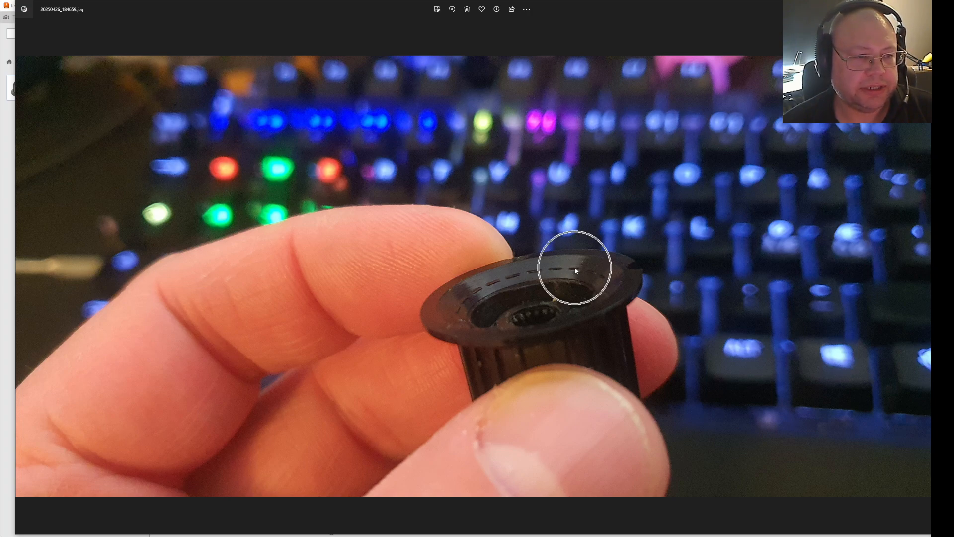
{"action": "key", "text": "ctrl"}
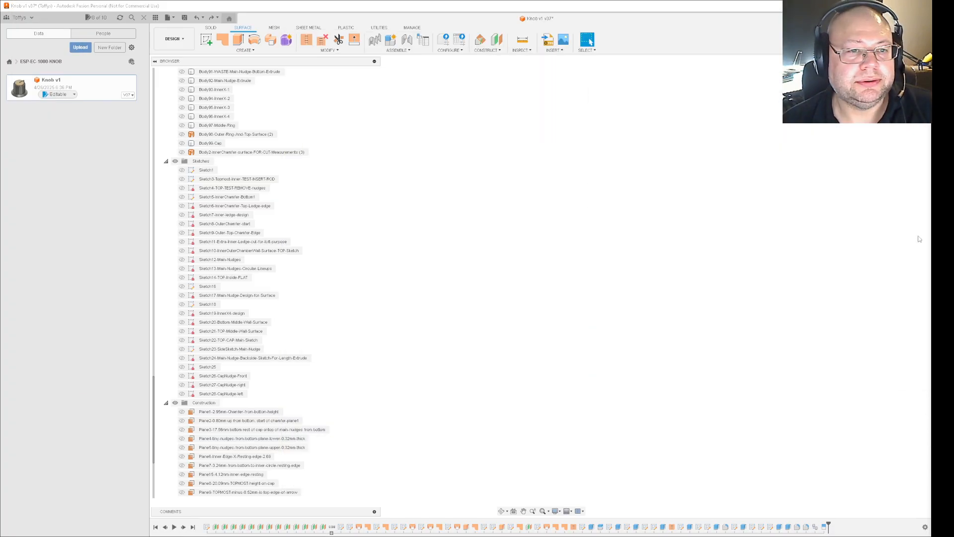
{"action": "left_click", "coordinate": [528, 250]}
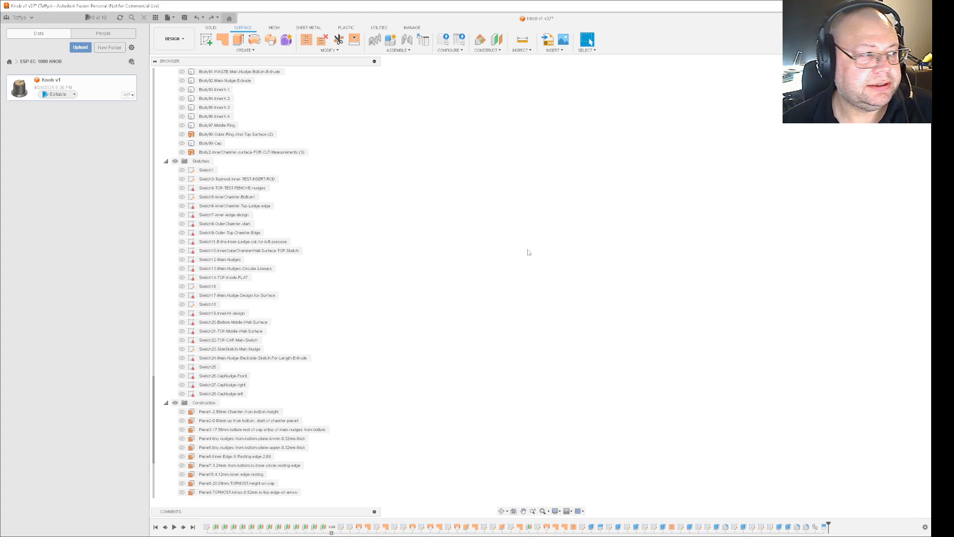
{"action": "scroll", "coordinate": [234, 241], "scroll_direction": "up", "scroll_amount": 10}
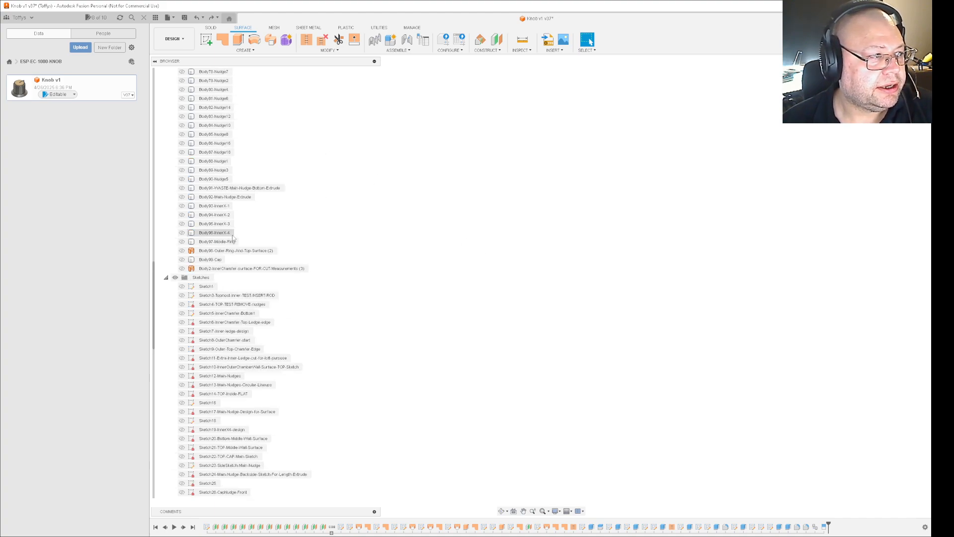
{"action": "scroll", "coordinate": [233, 241], "scroll_direction": "up", "scroll_amount": 5}
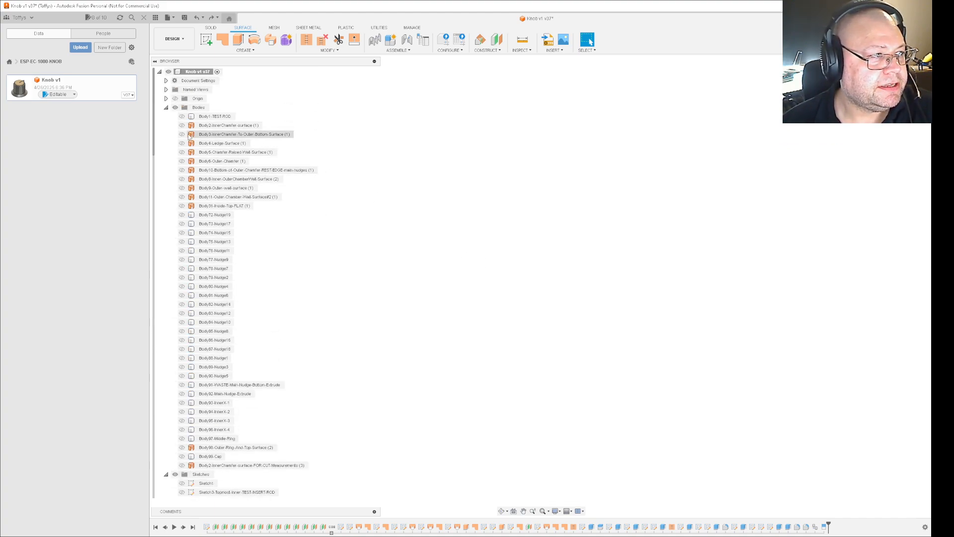
{"action": "left_click", "coordinate": [182, 134]}
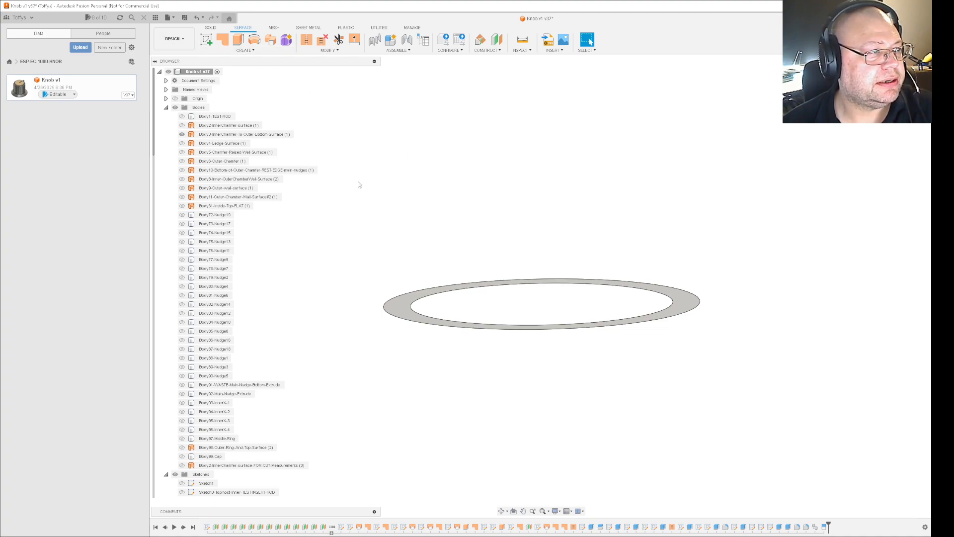
{"action": "left_click", "coordinate": [197, 18]}
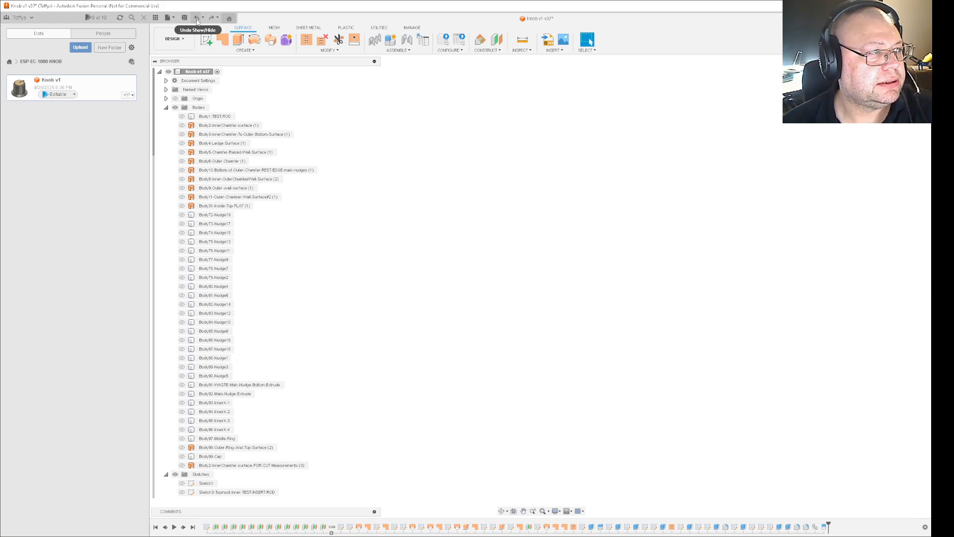
Step: Undo the recent visibility and rename changes and the duplication of the inner chamfer surface
{"action": "left_click", "coordinate": [196, 20]}
{"action": "left_click", "coordinate": [198, 20]}
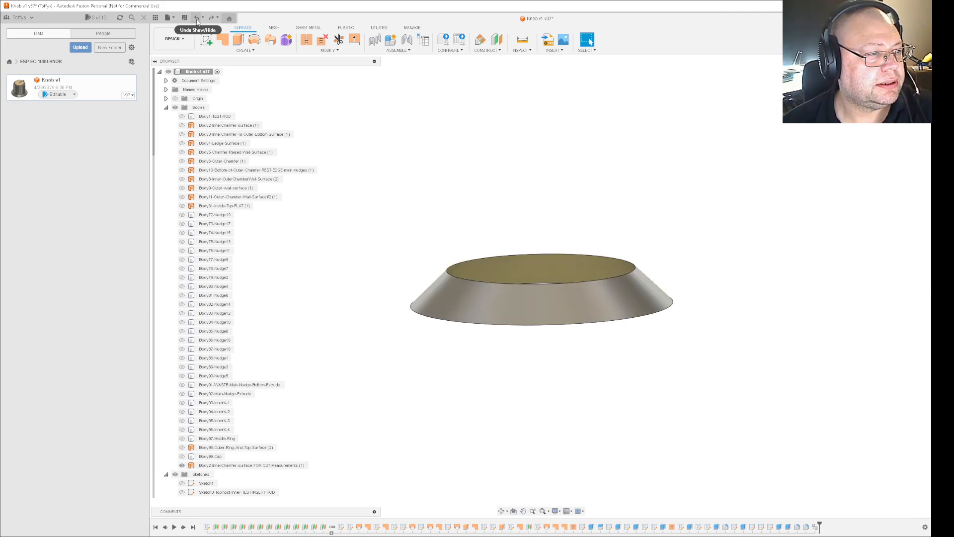
{"action": "left_click", "coordinate": [198, 21]}
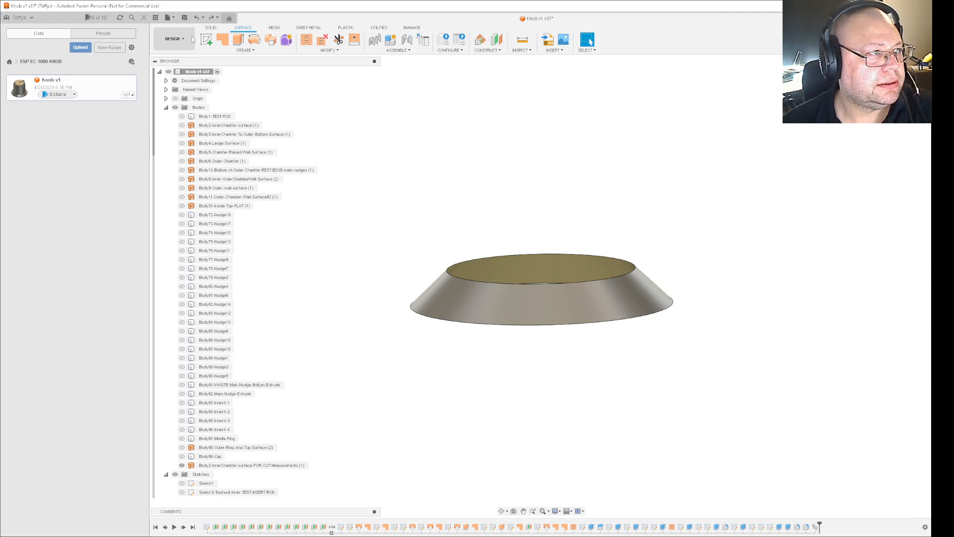
{"action": "left_click", "coordinate": [199, 21]}
{"action": "left_click", "coordinate": [198, 21]}
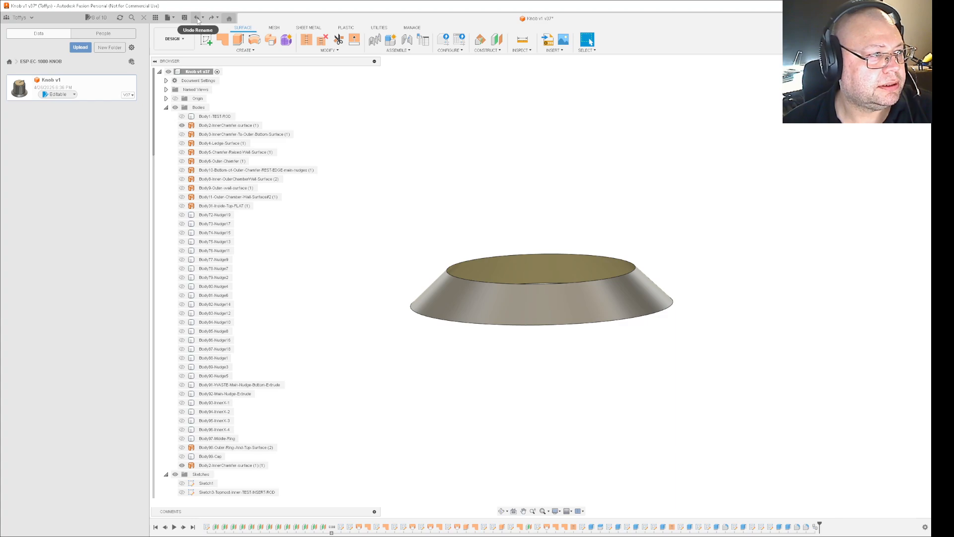
{"action": "left_click", "coordinate": [197, 21]}
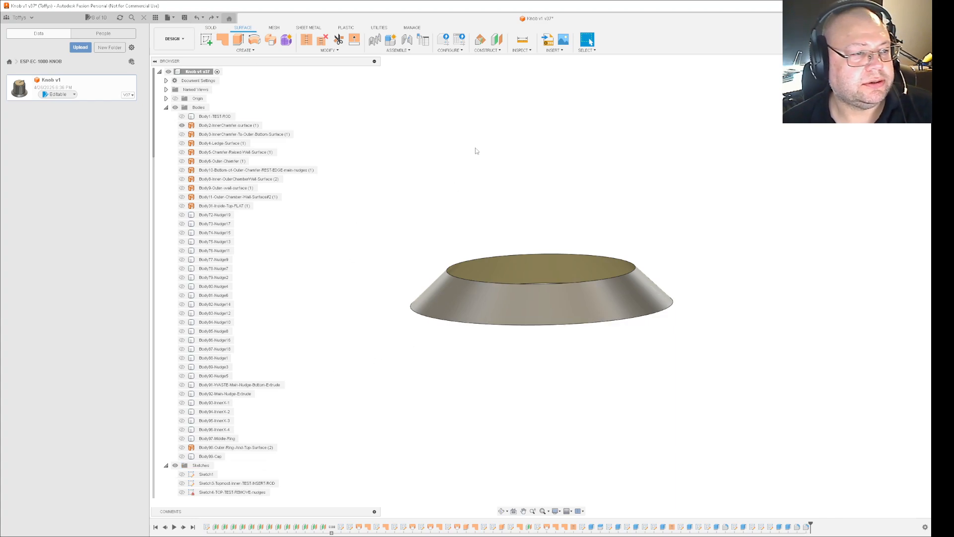
Step: Inspect the face of the inner chamfer surface, then clear the selection
{"action": "left_click", "coordinate": [473, 314]}
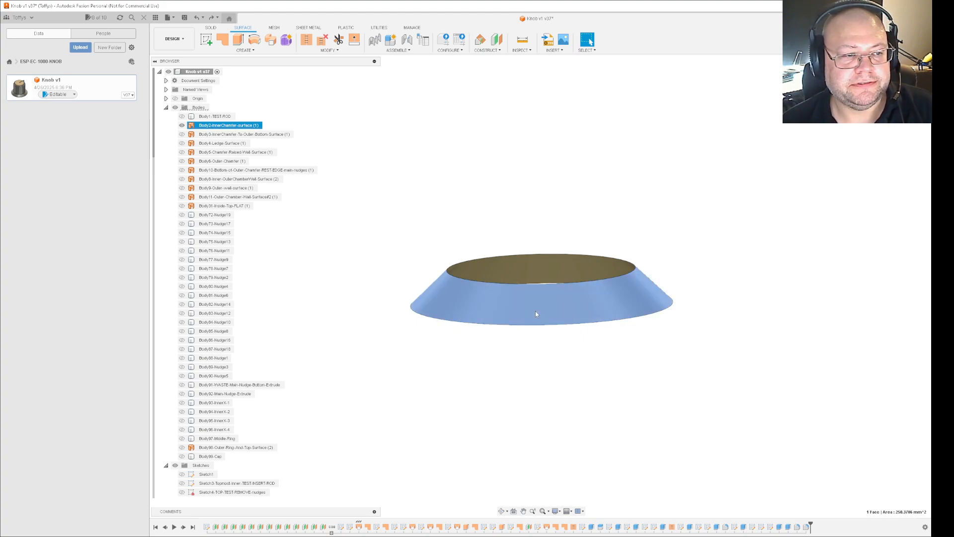
{"action": "left_click", "coordinate": [536, 311]}
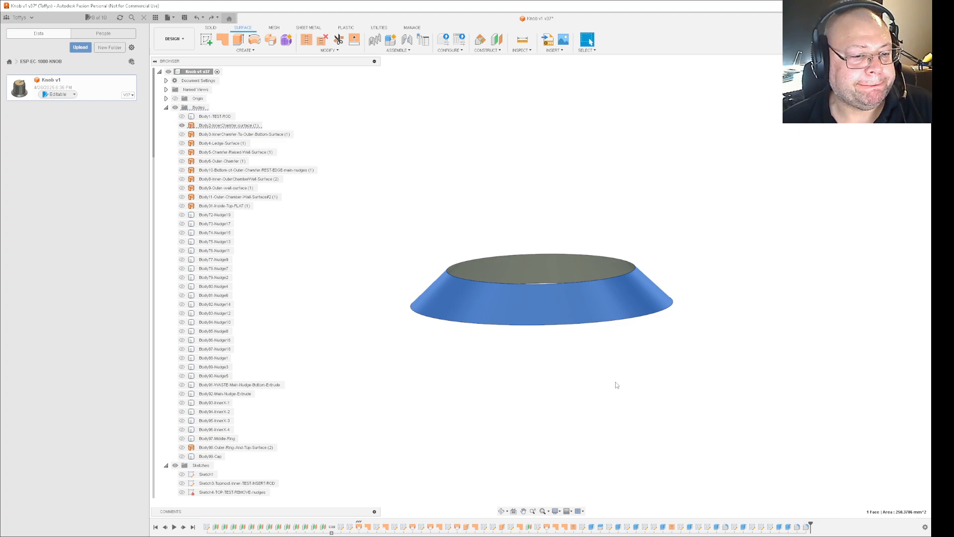
{"action": "left_click", "coordinate": [615, 387]}
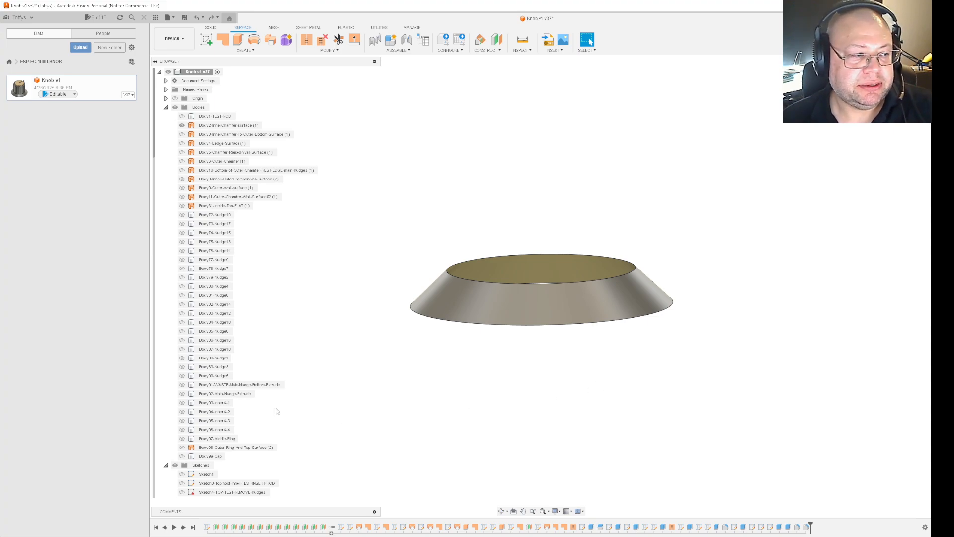
Step: Examine in side view where the lower and upper tiny-nudge planes, Plane4 and Plane5, cross the inner chamfer surface
{"action": "scroll", "coordinate": [215, 406], "scroll_direction": "down", "scroll_amount": 5}
{"action": "scroll", "coordinate": [215, 407], "scroll_direction": "down", "scroll_amount": 2}
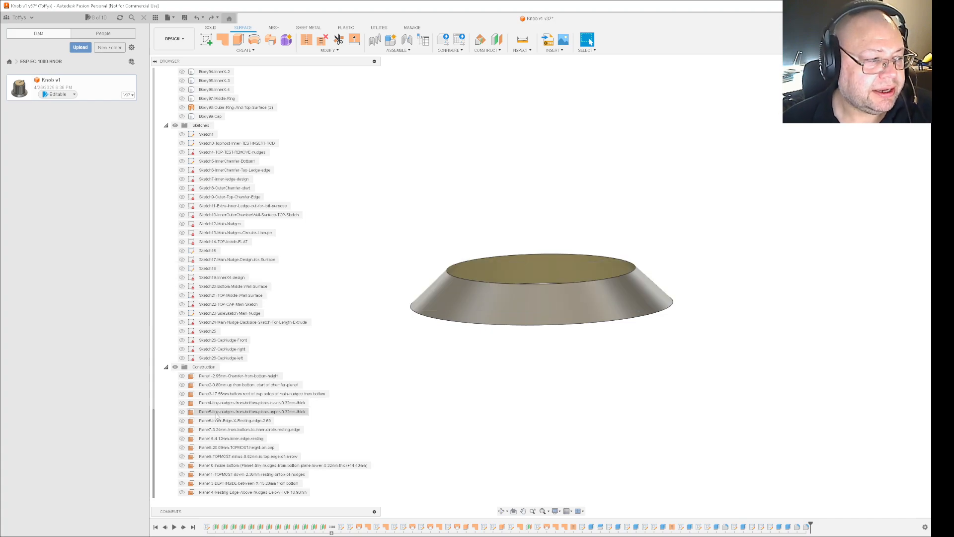
{"action": "left_click", "coordinate": [259, 403]}
{"action": "left_click", "coordinate": [295, 413], "text": "ctrl"}
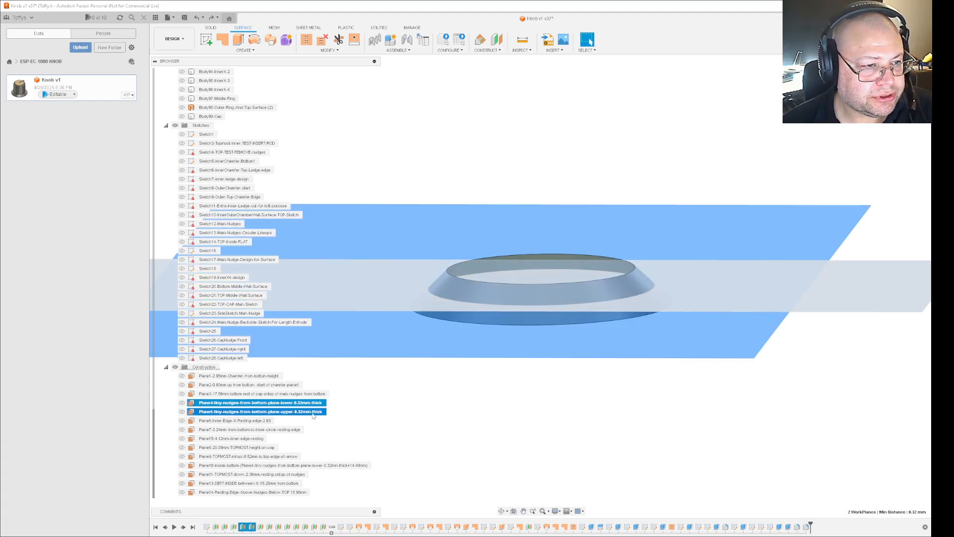
{"action": "middle_click_drag", "start_coordinate": [610, 444], "coordinate": [612, 433], "text": "shift"}
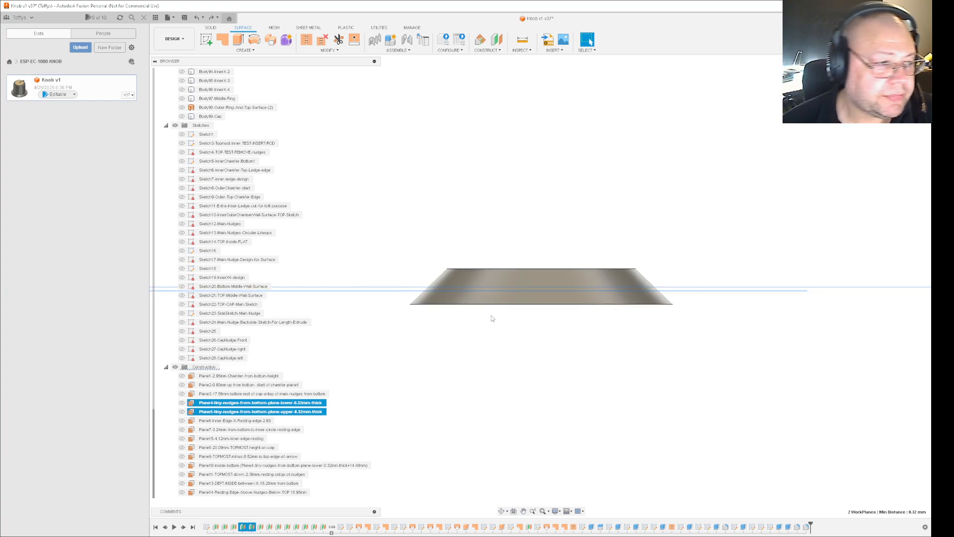
{"action": "left_click", "coordinate": [549, 381]}
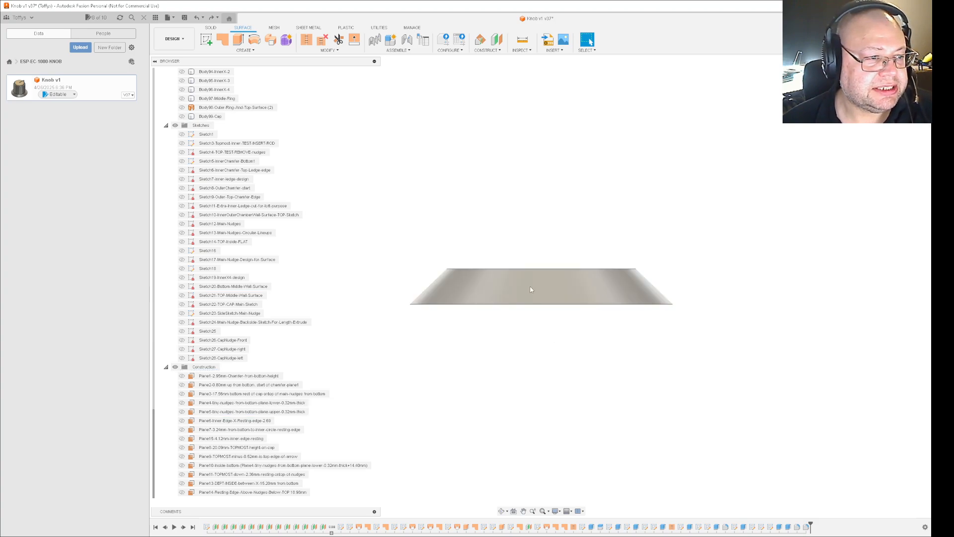
Step: Show the Body3 inner-chamfer-to-outer bottom surface and the Body2 inner chamfer surface in turn, leaving both hidden
{"action": "scroll", "coordinate": [249, 340], "scroll_direction": "up", "scroll_amount": 9}
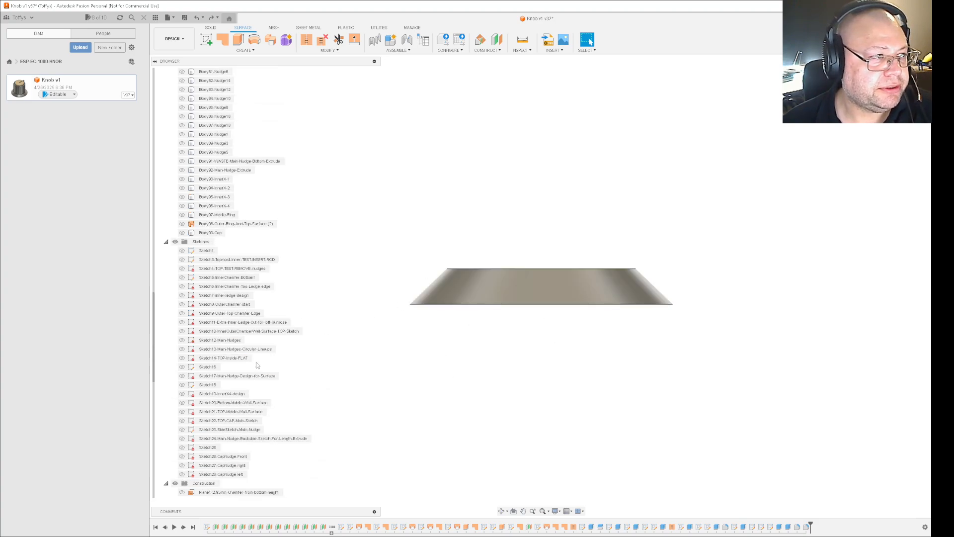
{"action": "scroll", "coordinate": [253, 364], "scroll_direction": "up", "scroll_amount": 4}
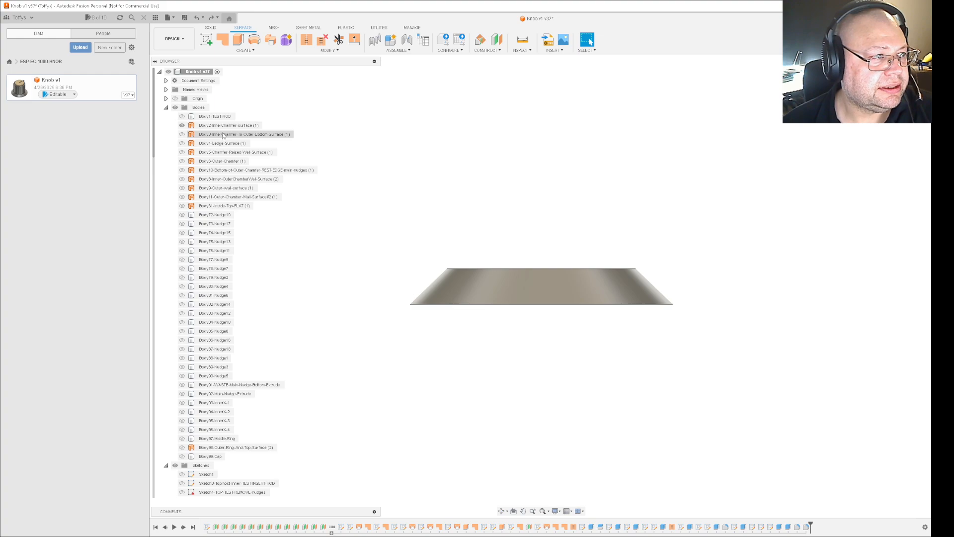
{"action": "left_click", "coordinate": [181, 126]}
{"action": "left_click", "coordinate": [246, 135]}
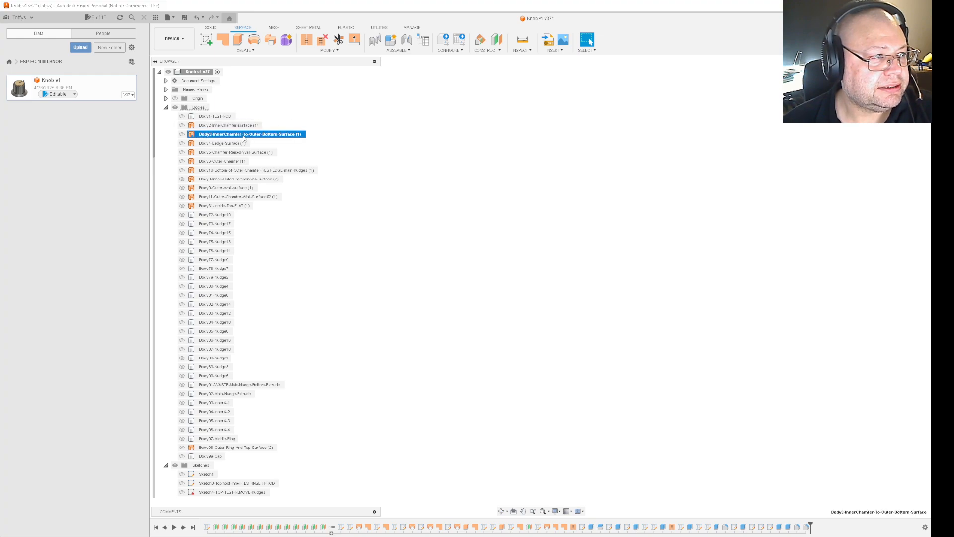
{"action": "left_click", "coordinate": [181, 134]}
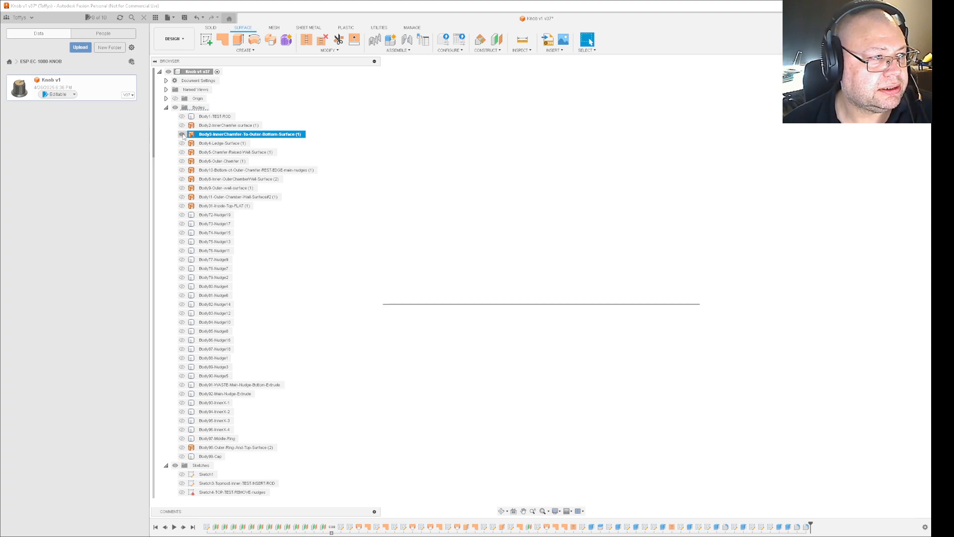
{"action": "left_click", "coordinate": [182, 126]}
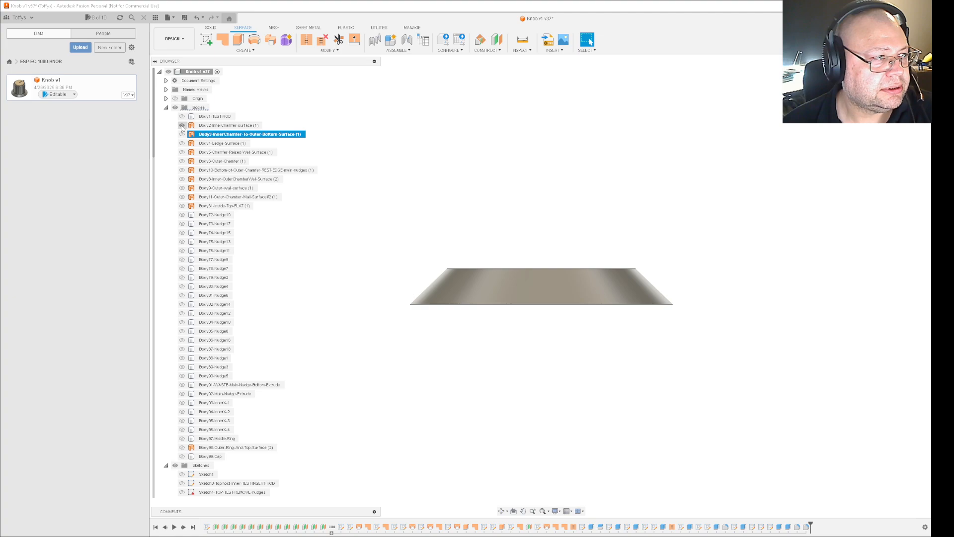
{"action": "left_click", "coordinate": [182, 125]}
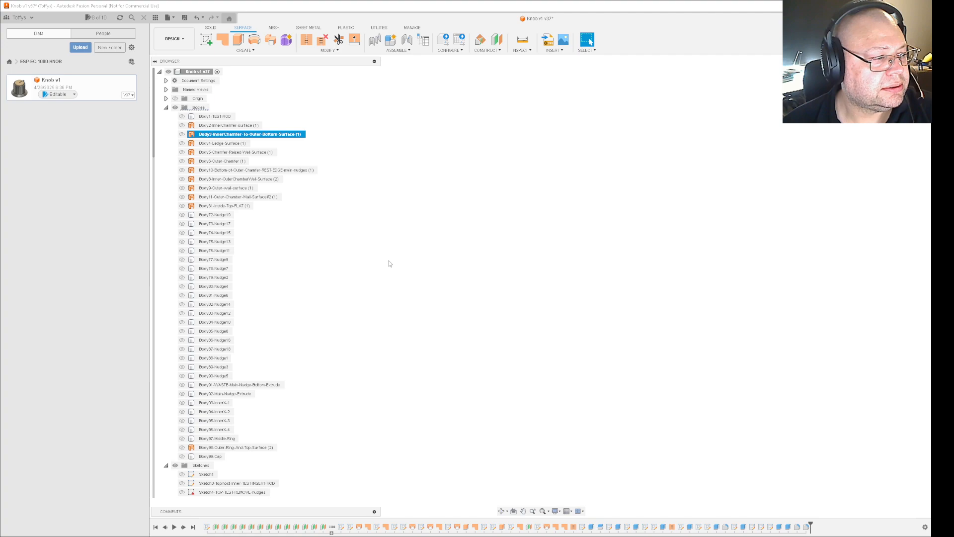
Step: Show all bodies from Body2 to Body99-Cap and inspect the inner chamfer face from the knob's underside
{"action": "left_click", "coordinate": [213, 457]}
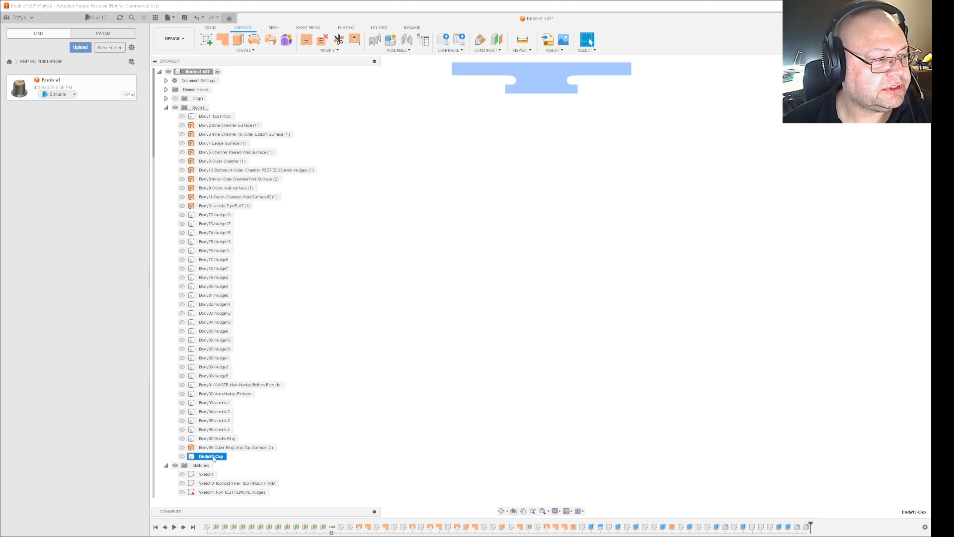
{"action": "left_click", "coordinate": [224, 126], "text": "shift"}
{"action": "right_click", "coordinate": [223, 135]}
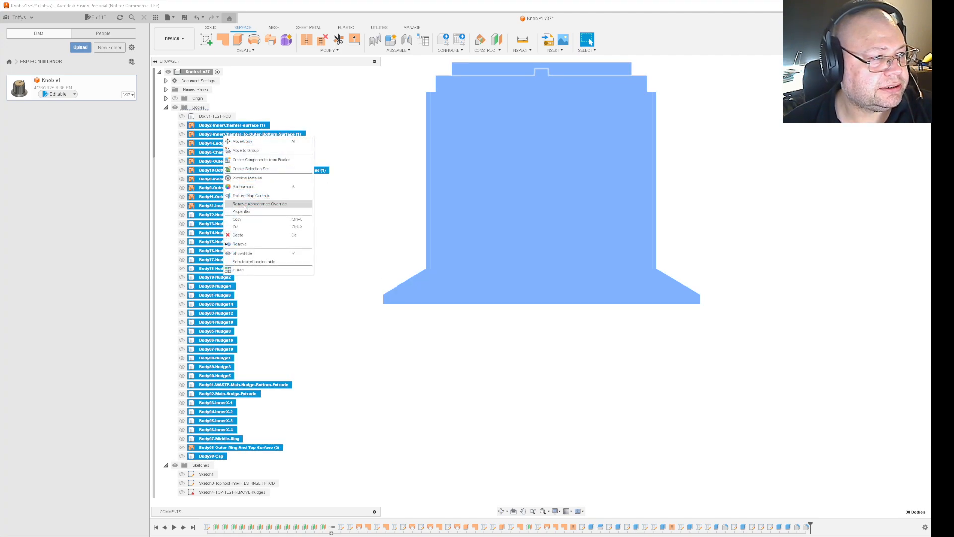
{"action": "left_click", "coordinate": [251, 255]}
{"action": "left_click", "coordinate": [519, 344]}
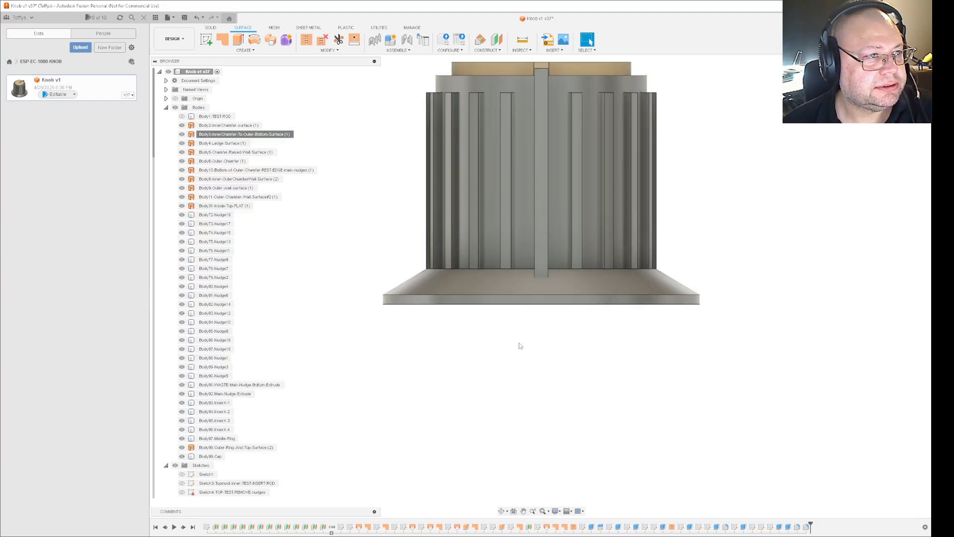
{"action": "middle_click_drag", "start_coordinate": [531, 368], "coordinate": [506, 336], "text": "shift"}
{"action": "left_click", "coordinate": [454, 317]}
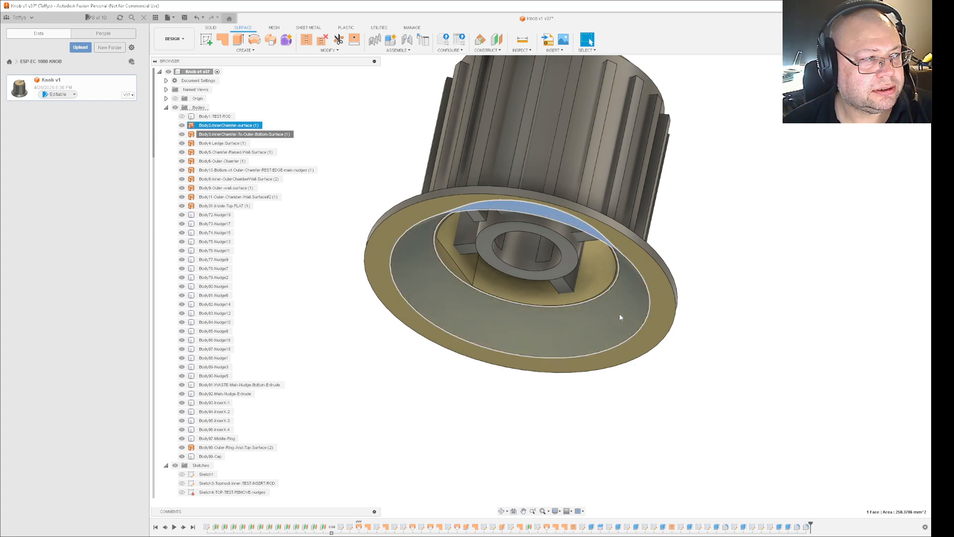
Step: Hide all bodies from Body2 to Body99-Cap and show only the Body3 inner-chamfer-to-outer bottom surface
{"action": "left_click", "coordinate": [234, 125]}
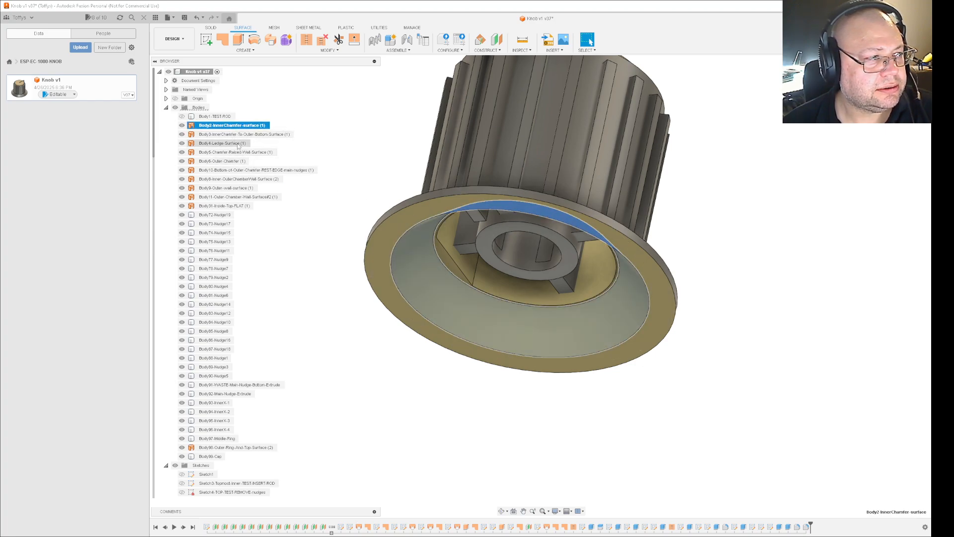
{"action": "left_click", "coordinate": [212, 456], "text": "shift"}
{"action": "right_click", "coordinate": [209, 245]}
{"action": "left_click", "coordinate": [237, 373]}
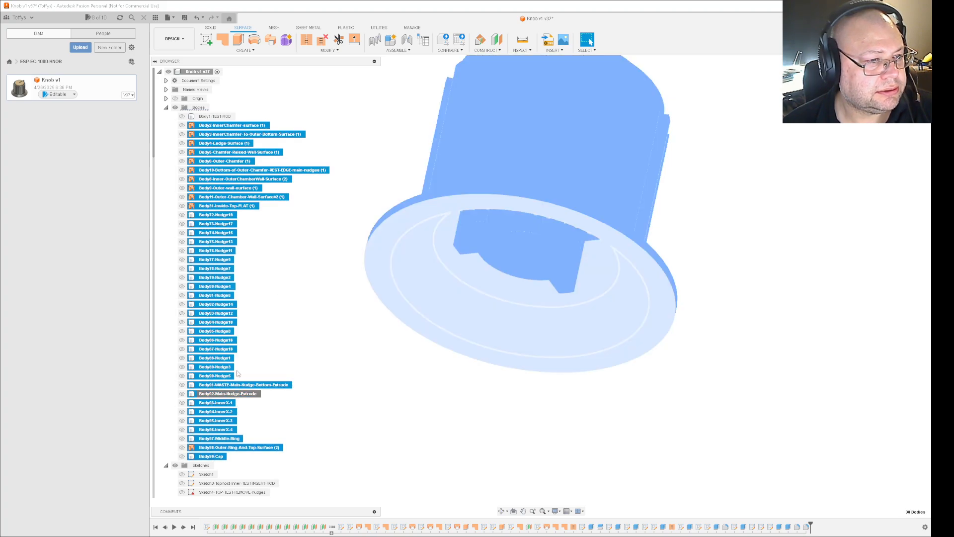
{"action": "left_click", "coordinate": [297, 326]}
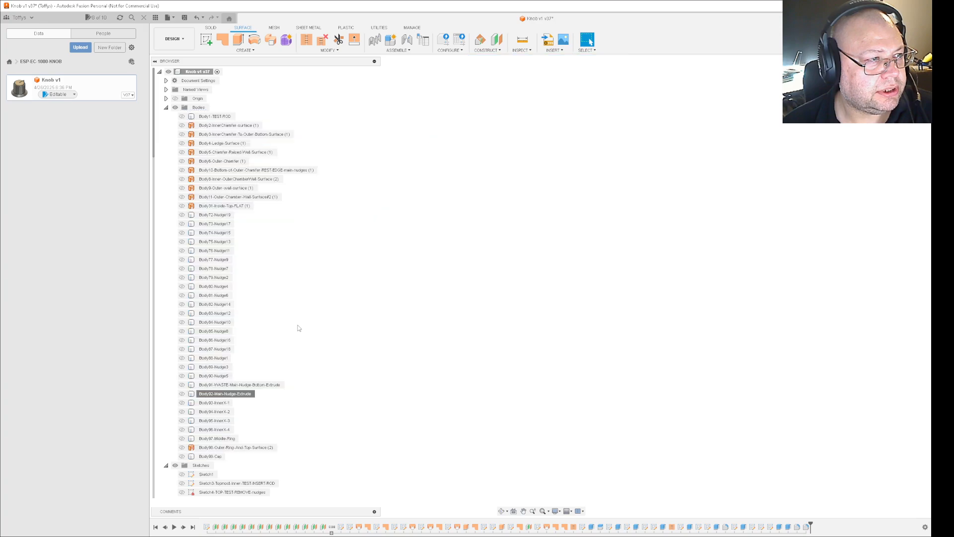
{"action": "left_click", "coordinate": [182, 135]}
{"action": "middle_click_drag", "start_coordinate": [385, 326], "coordinate": [432, 347], "text": "shift"}
Step: Undo the recent visibility changes back to the point where only the Body2 inner chamfer surface is shown
{"action": "left_click", "coordinate": [197, 19]}
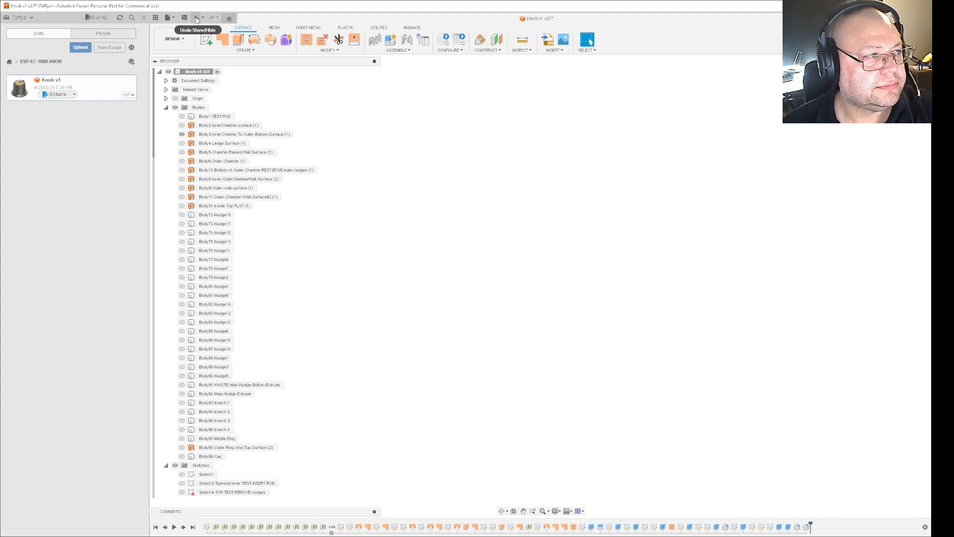
{"action": "left_click", "coordinate": [196, 20]}
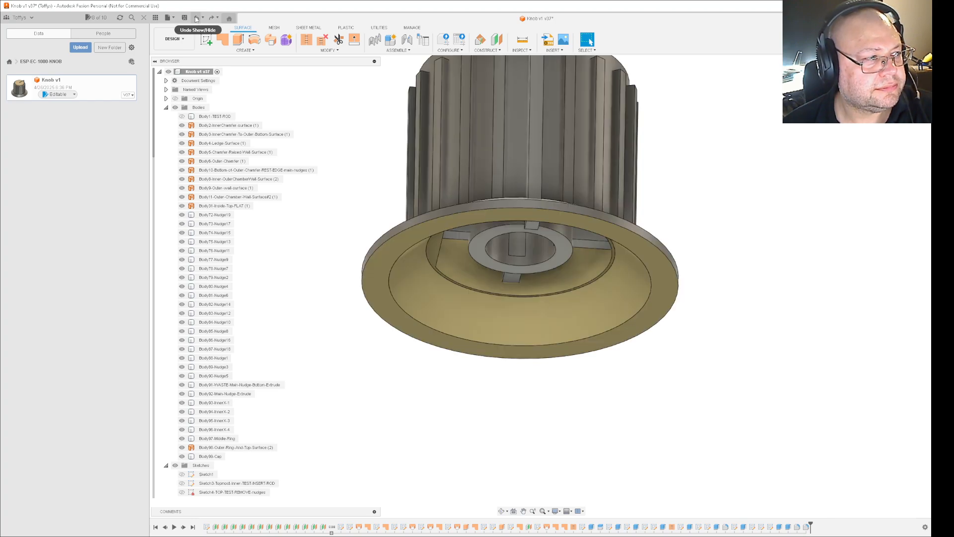
{"action": "left_click", "coordinate": [196, 18]}
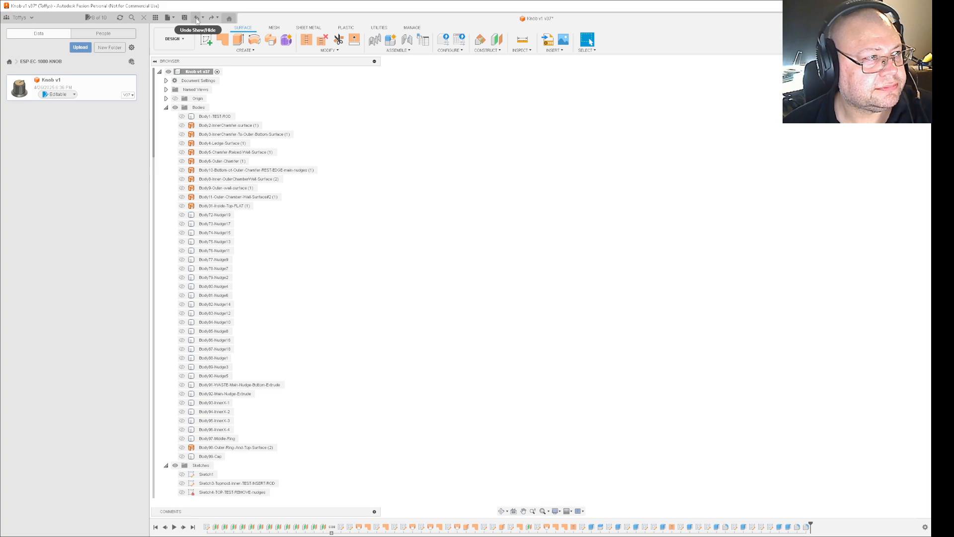
{"action": "left_click", "coordinate": [196, 18]}
{"action": "left_click", "coordinate": [197, 18]}
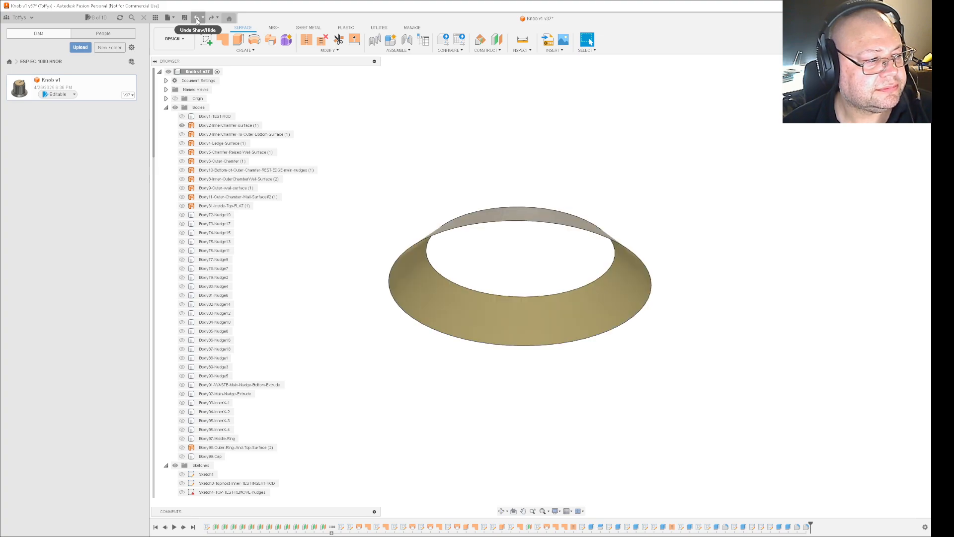
Step: Undo the earlier sketch, surface-copy and visibility changes until the whole knob and the origin are shown again, without saving a version
{"action": "left_click", "coordinate": [197, 19]}
{"action": "left_click", "coordinate": [197, 18]}
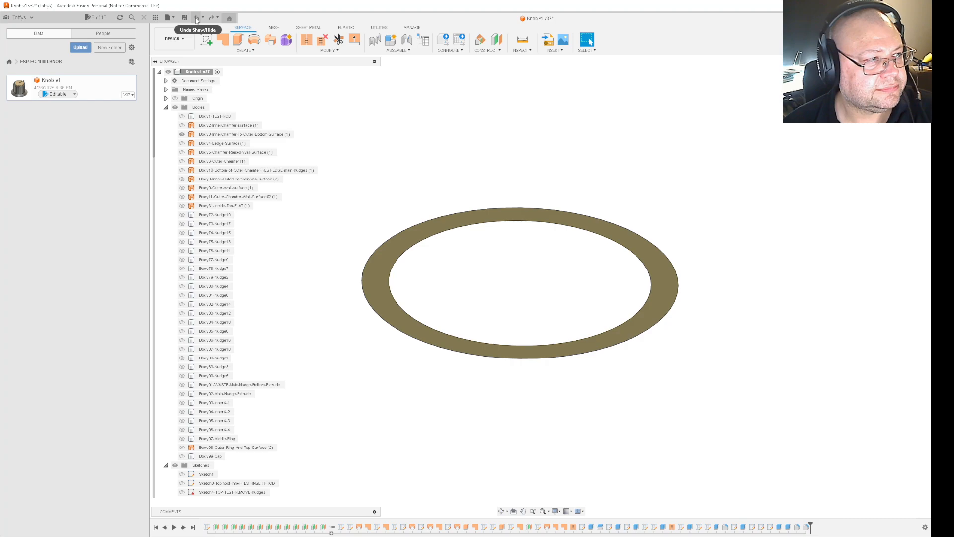
{"action": "left_click", "coordinate": [197, 19]}
{"action": "left_click", "coordinate": [197, 19]}
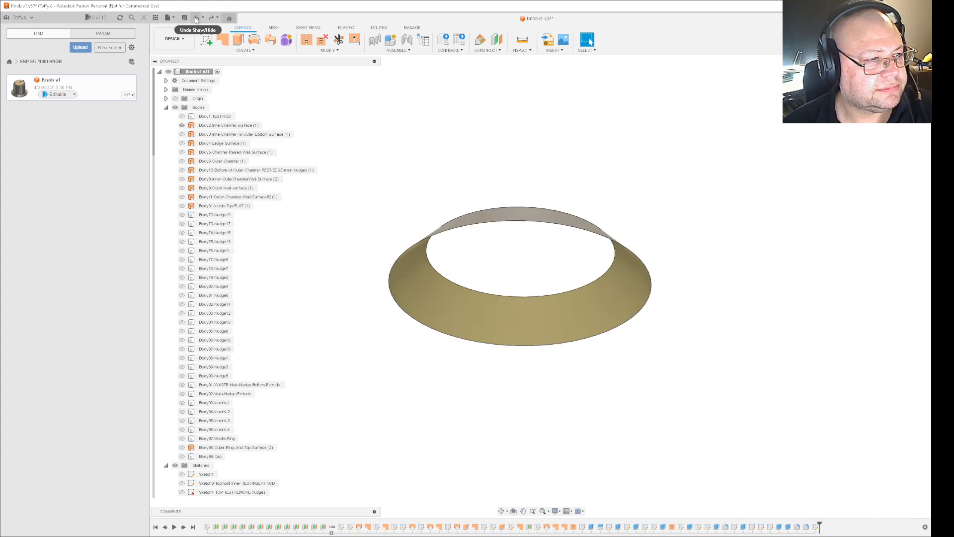
{"action": "left_click", "coordinate": [196, 18]}
{"action": "left_click", "coordinate": [197, 18]}
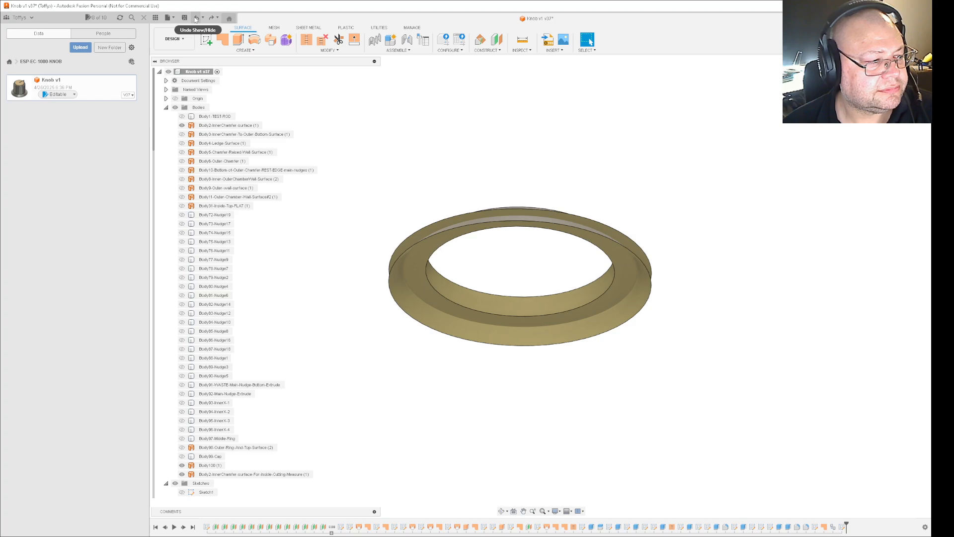
{"action": "left_click", "coordinate": [196, 19]}
{"action": "left_click", "coordinate": [196, 19]}
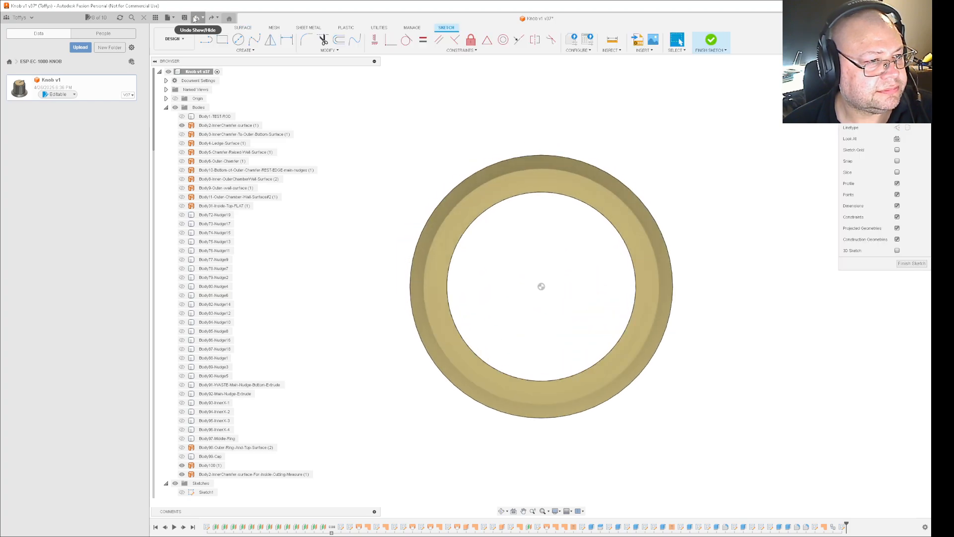
{"action": "left_click", "coordinate": [196, 18]}
{"action": "left_click", "coordinate": [196, 19]}
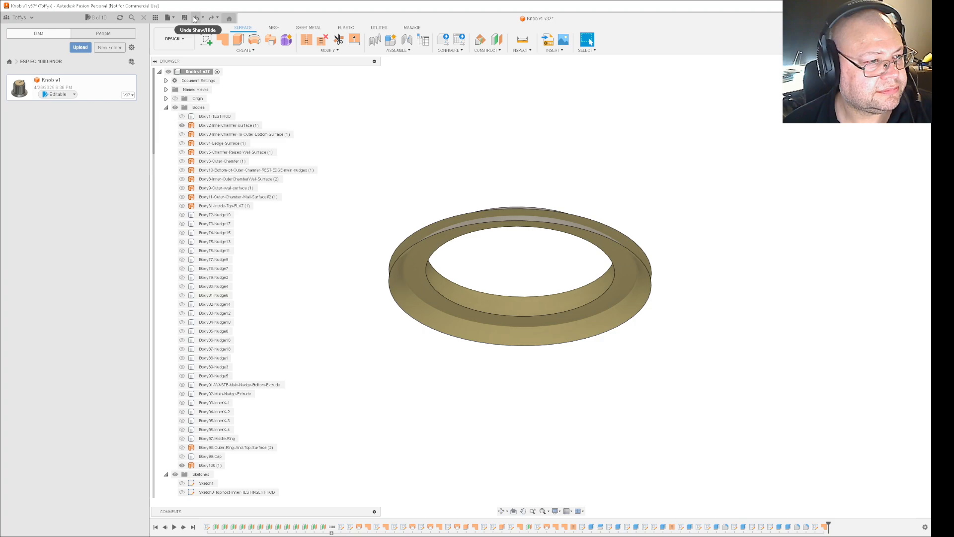
{"action": "left_click", "coordinate": [196, 18]}
{"action": "left_click", "coordinate": [196, 19]}
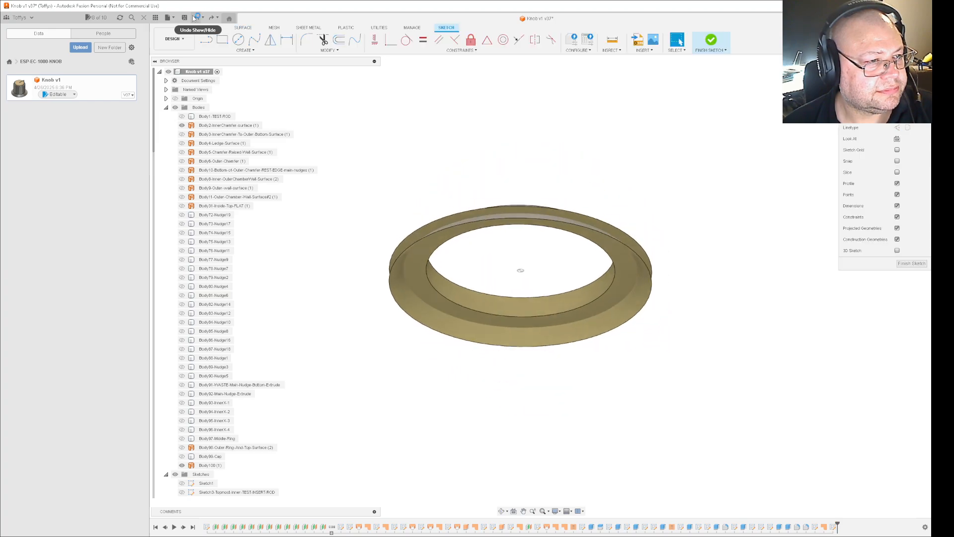
{"action": "left_click", "coordinate": [196, 19]}
{"action": "left_click", "coordinate": [194, 18]}
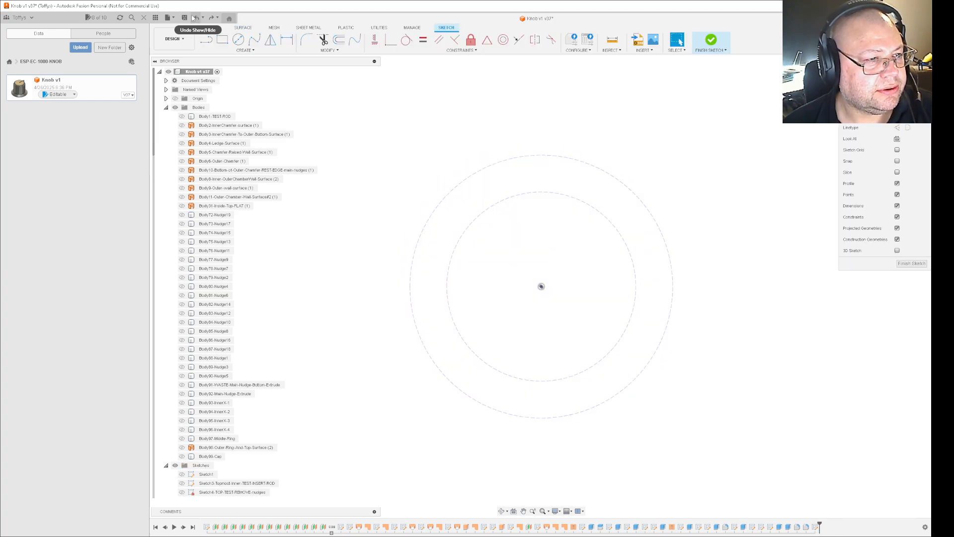
{"action": "left_click", "coordinate": [195, 19]}
{"action": "key", "text": "ctrl+s"}
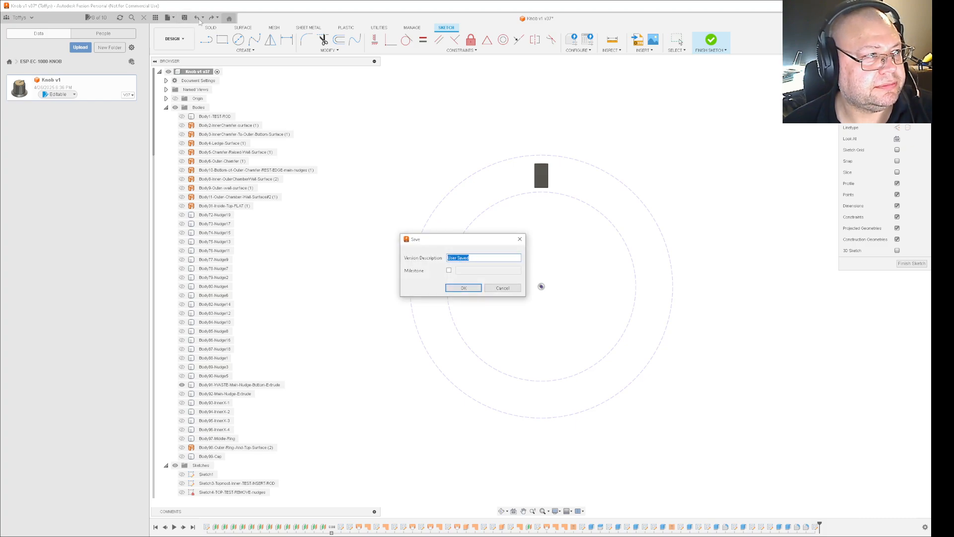
{"action": "left_click", "coordinate": [503, 290]}
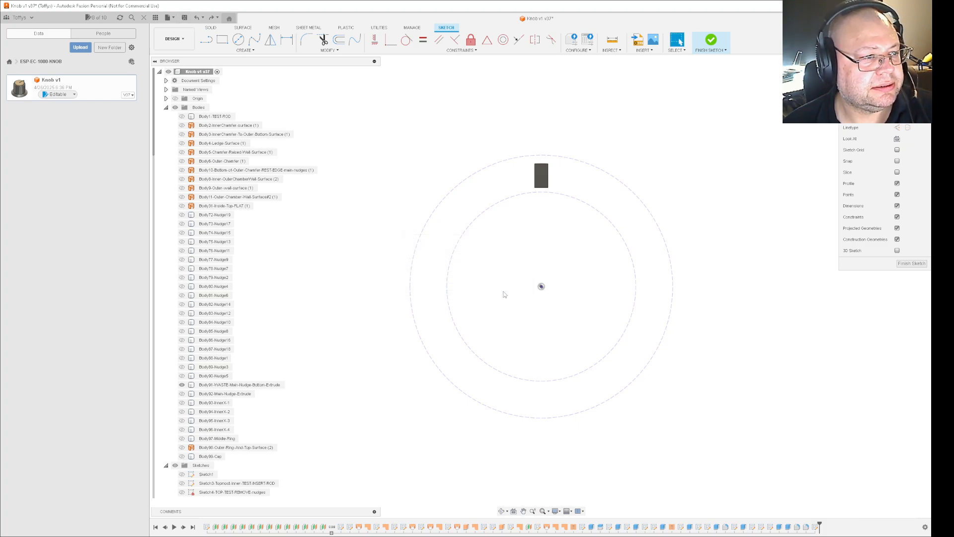
{"action": "left_click", "coordinate": [197, 18]}
{"action": "left_click", "coordinate": [197, 18]}
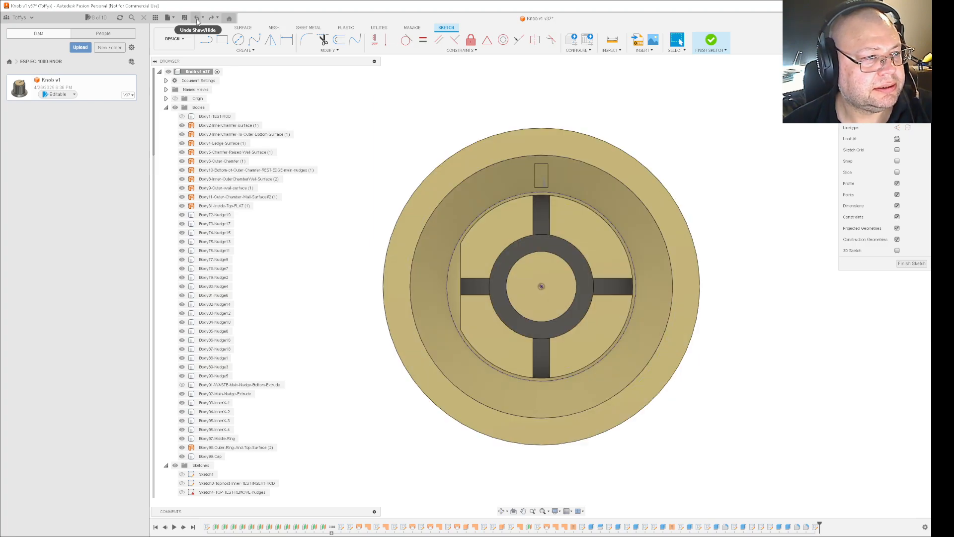
{"action": "left_click", "coordinate": [197, 19]}
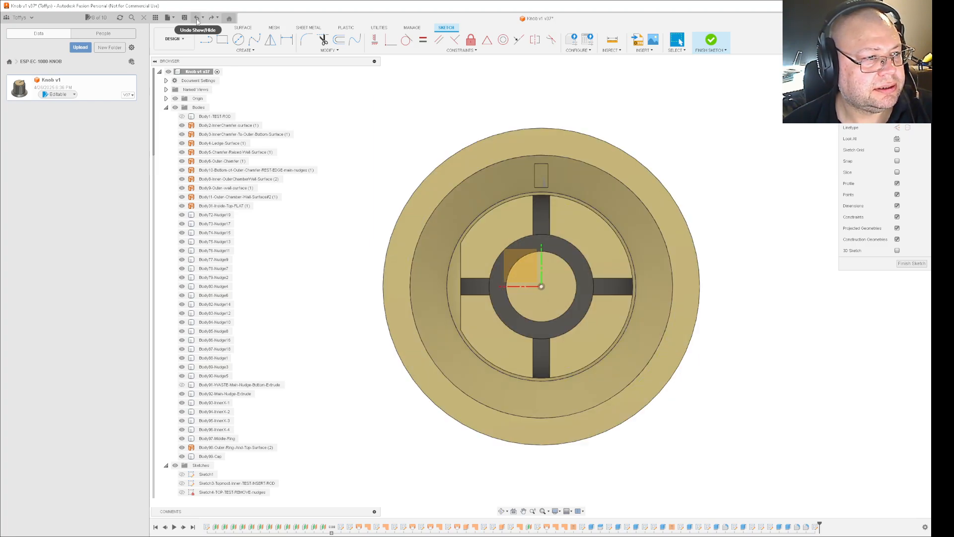
{"action": "left_click", "coordinate": [197, 19]}
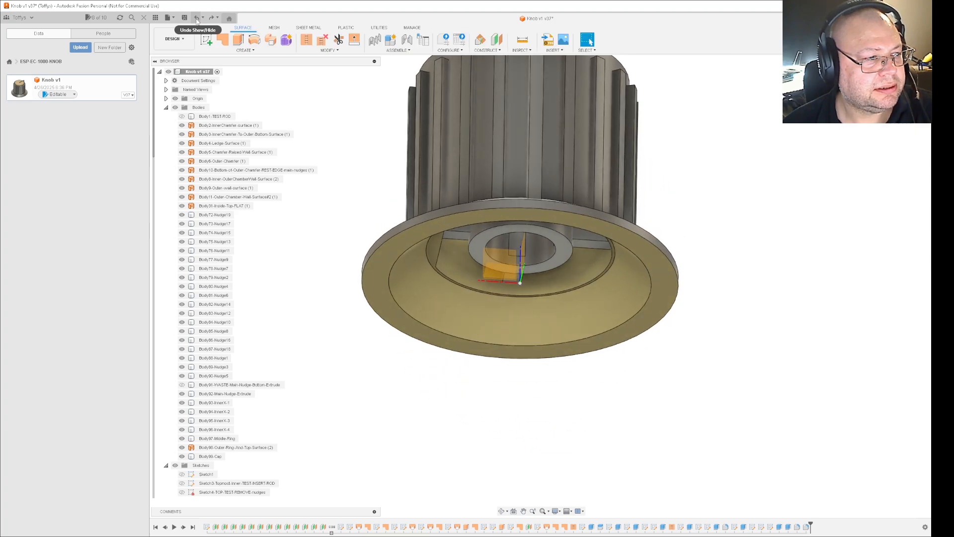
Step: Highlight the Body3 inner-chamfer-to-outer bottom surface and the Body2 inner chamfer surface in turn to identify their faces on the knob
{"action": "left_click", "coordinate": [280, 138]}
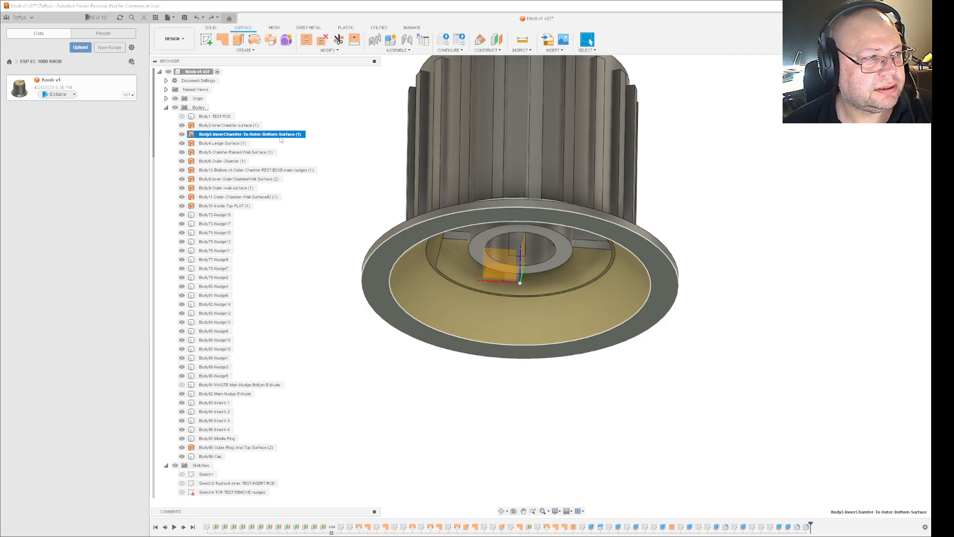
{"action": "left_click", "coordinate": [224, 129]}
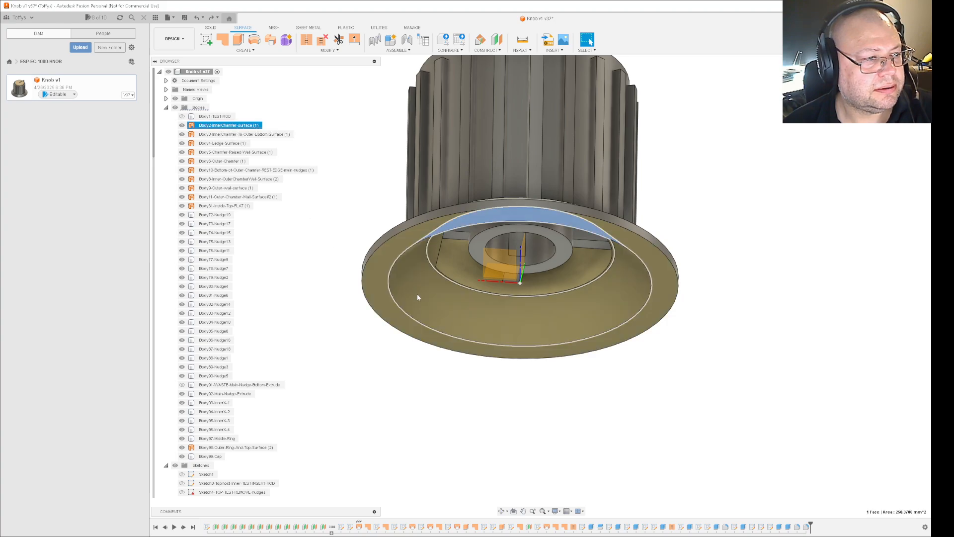
{"action": "left_click", "coordinate": [421, 306]}
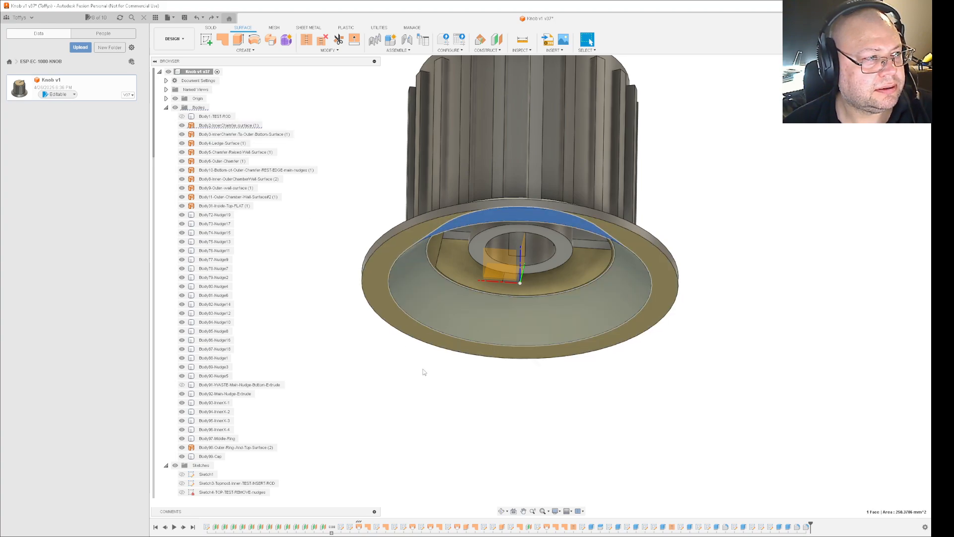
{"action": "left_click", "coordinate": [473, 401]}
{"action": "left_click", "coordinate": [472, 310]}
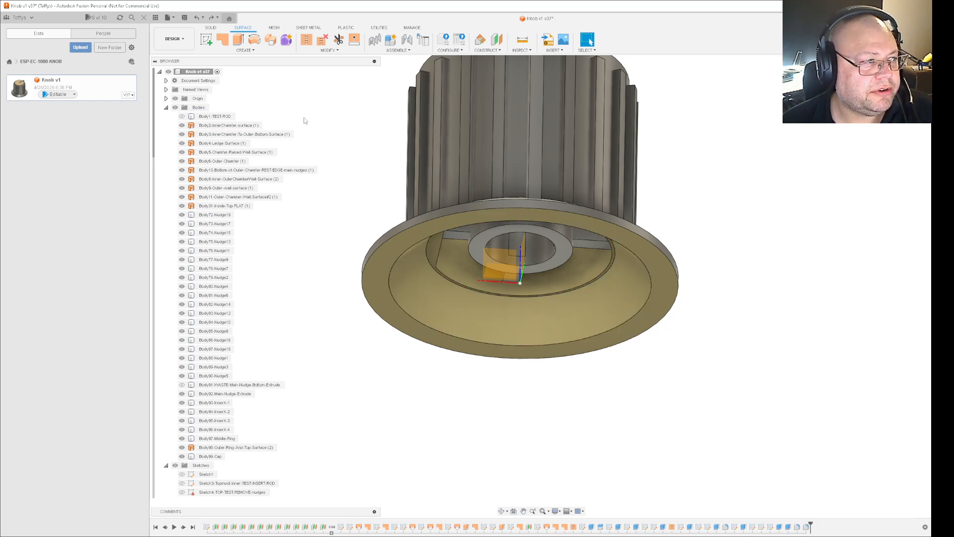
Step: Copy the Body2 inner chamfer surface and paste it into the Bodies folder without moving the copy
{"action": "left_click", "coordinate": [245, 126]}
{"action": "right_click", "coordinate": [245, 128]}
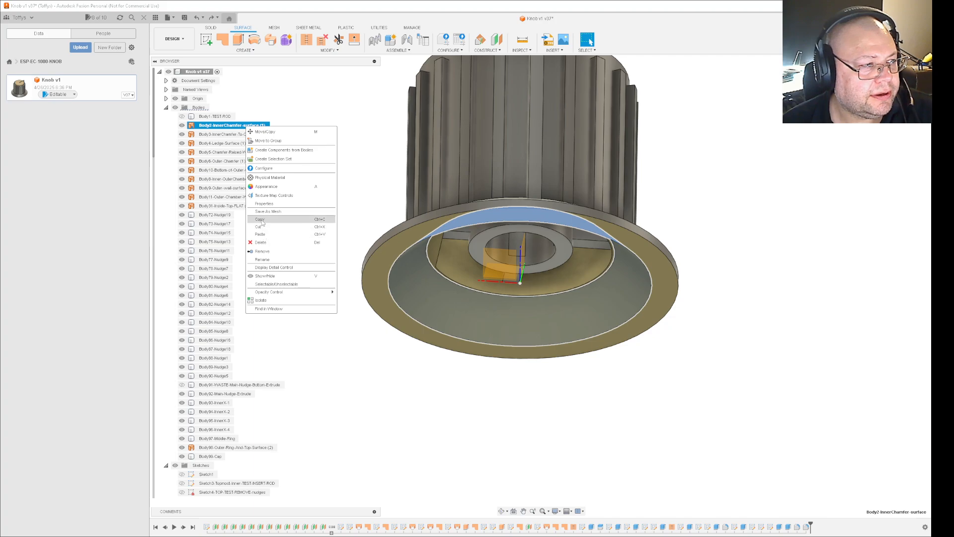
{"action": "left_click", "coordinate": [262, 219]}
{"action": "right_click", "coordinate": [200, 107]}
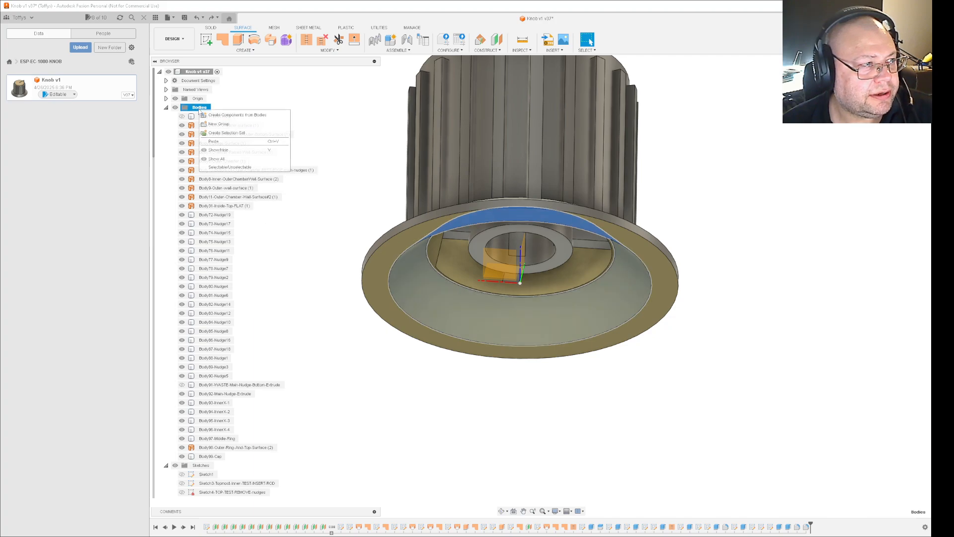
{"action": "left_click", "coordinate": [224, 143]}
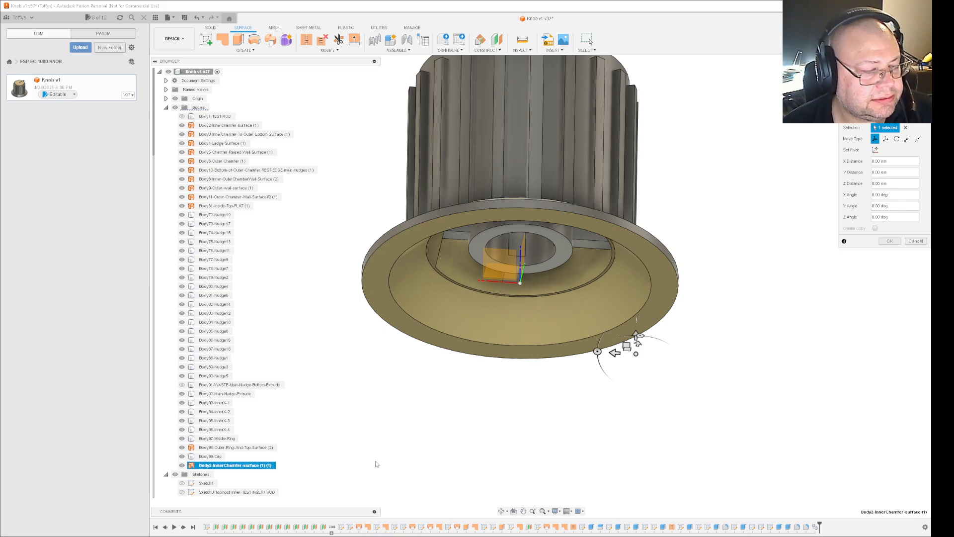
{"action": "left_click", "coordinate": [890, 241]}
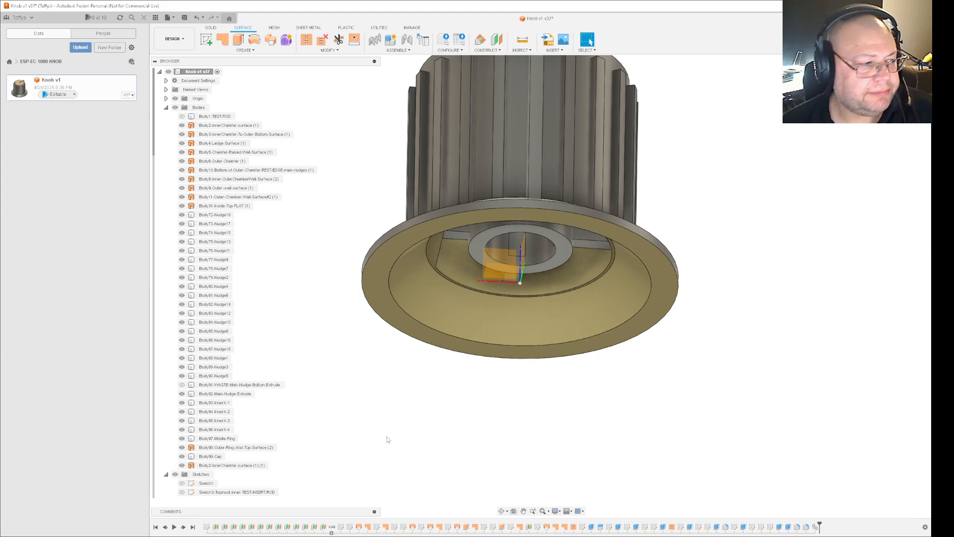
Step: Hide all bodies from Body2 to Body99-Cap, including the Body91 waste nudge extrude, leaving only the copied inner chamfer surface shown
{"action": "left_click", "coordinate": [211, 456]}
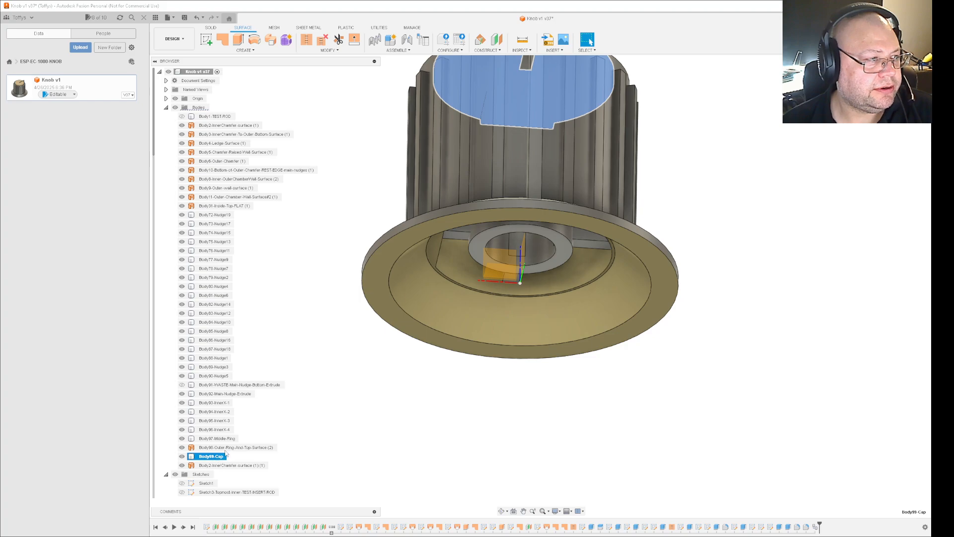
{"action": "left_click", "coordinate": [214, 125], "text": "shift"}
{"action": "right_click", "coordinate": [210, 127]}
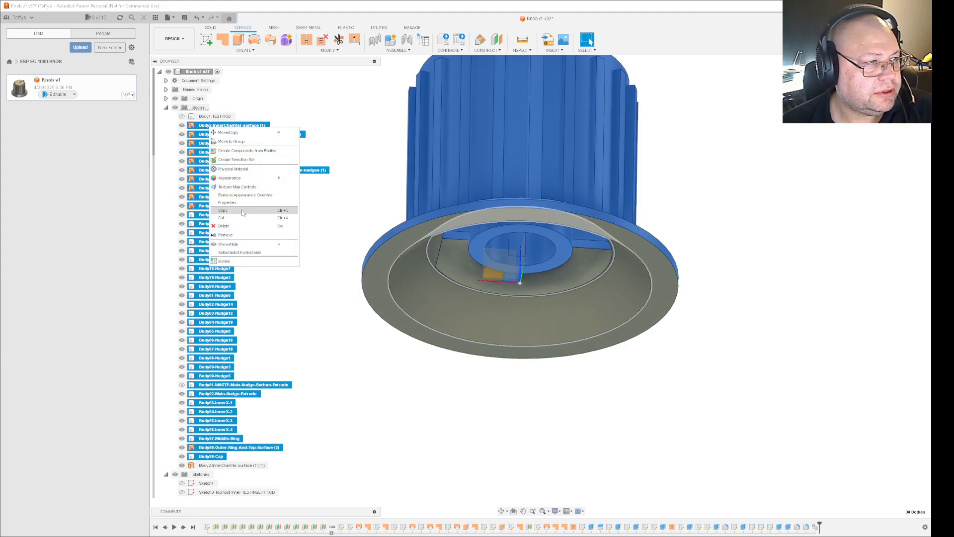
{"action": "left_click", "coordinate": [228, 244]}
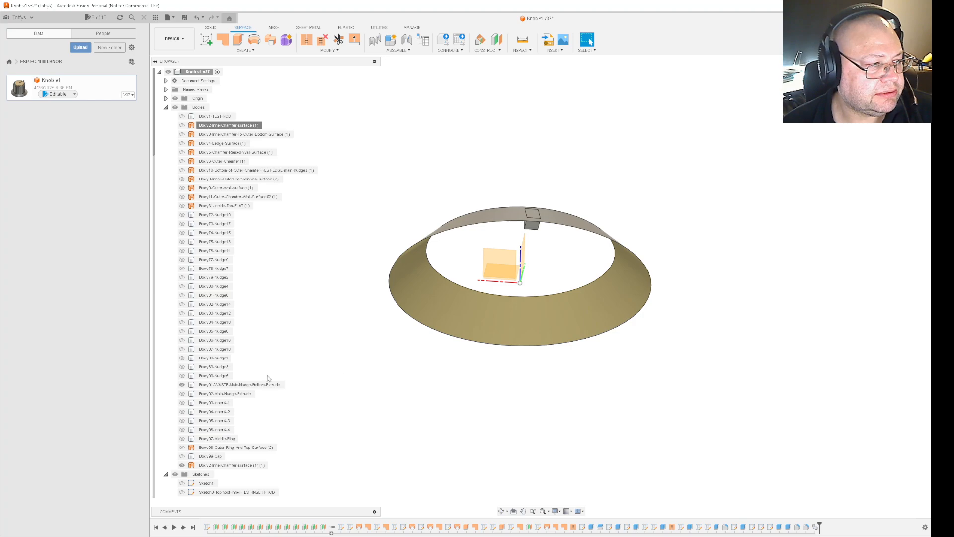
{"action": "left_click", "coordinate": [182, 385]}
{"action": "left_click", "coordinate": [182, 385]}
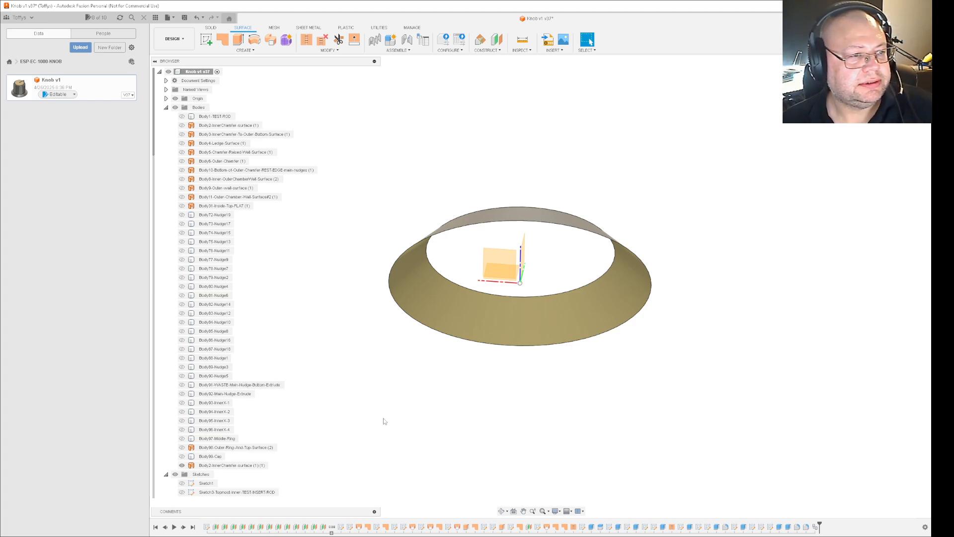
Step: Split the copied inner chamfer face using the Plane4 lower and Plane5 upper tiny-nudges planes as splitting tools
{"action": "middle_click_drag", "start_coordinate": [529, 378], "coordinate": [540, 408], "text": "shift"}
{"action": "scroll", "coordinate": [206, 470], "scroll_direction": "down", "scroll_amount": 4}
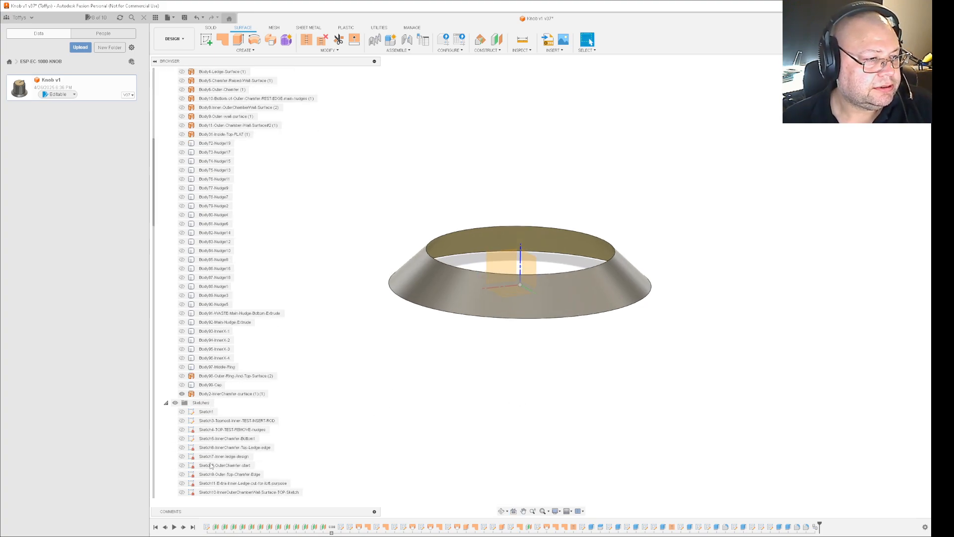
{"action": "scroll", "coordinate": [207, 467], "scroll_direction": "down", "scroll_amount": 3}
{"action": "left_click", "coordinate": [485, 260]}
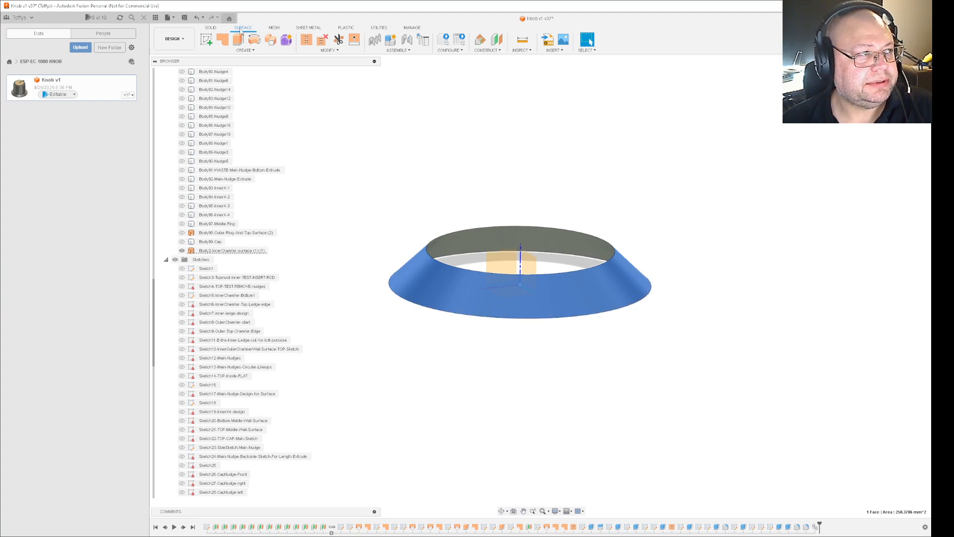
{"action": "left_click", "coordinate": [327, 50]}
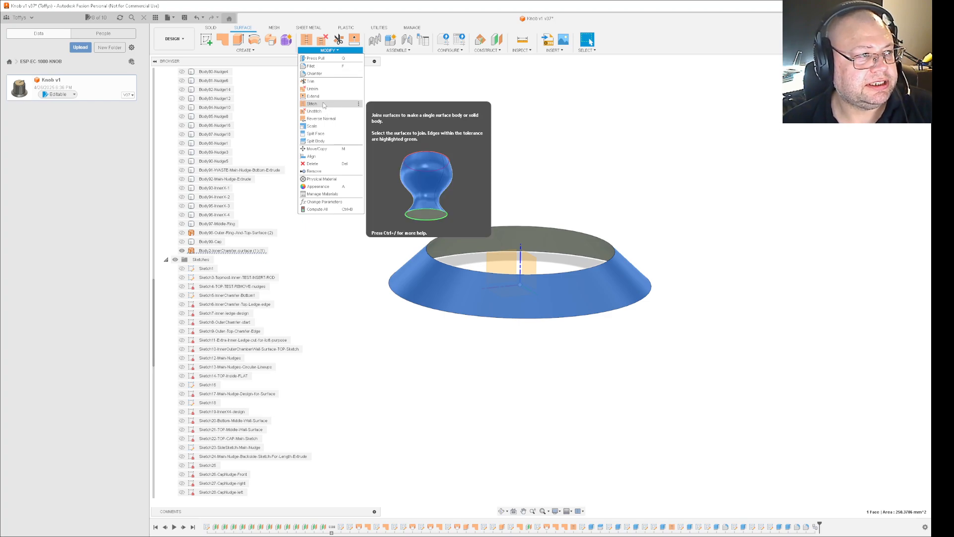
{"action": "left_click", "coordinate": [326, 135]}
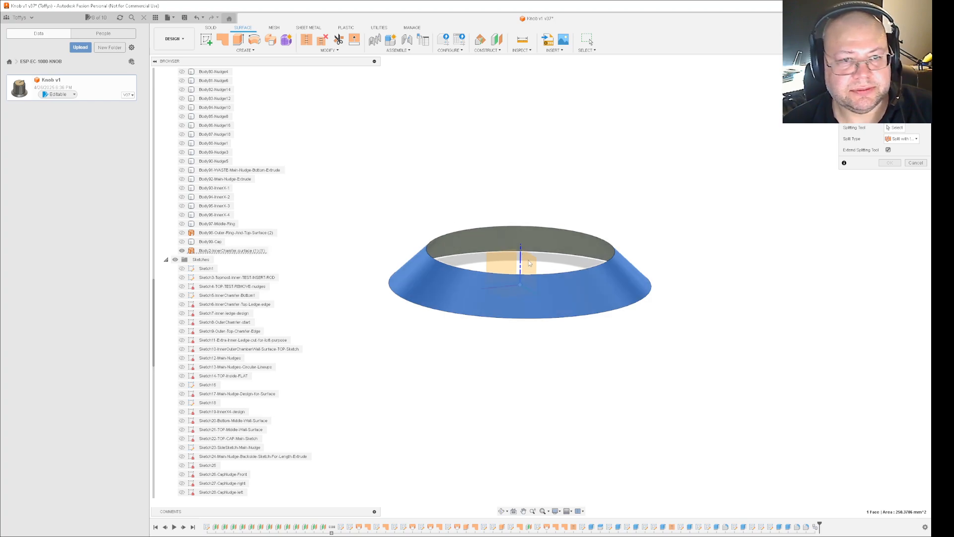
{"action": "left_click", "coordinate": [898, 128]}
{"action": "scroll", "coordinate": [233, 436], "scroll_direction": "down", "scroll_amount": 5}
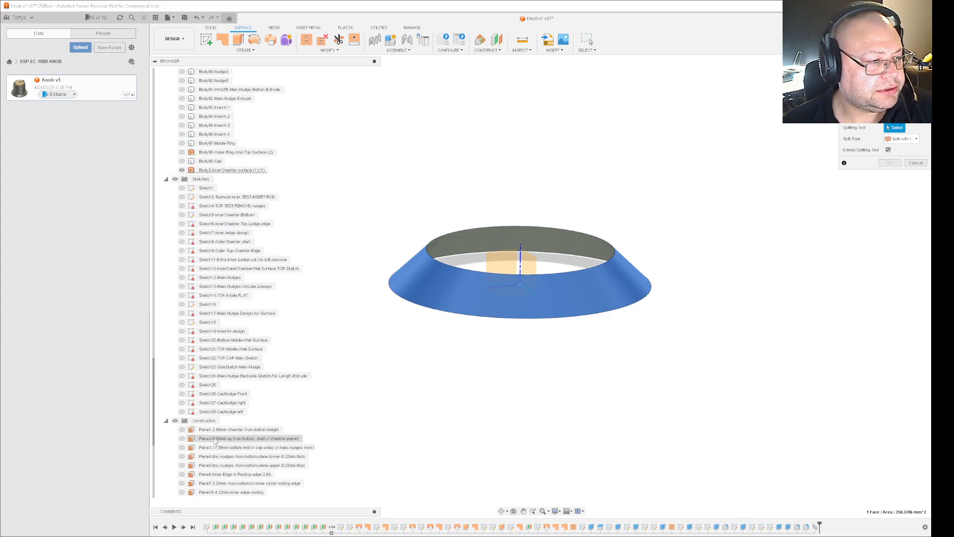
{"action": "left_click", "coordinate": [238, 403]}
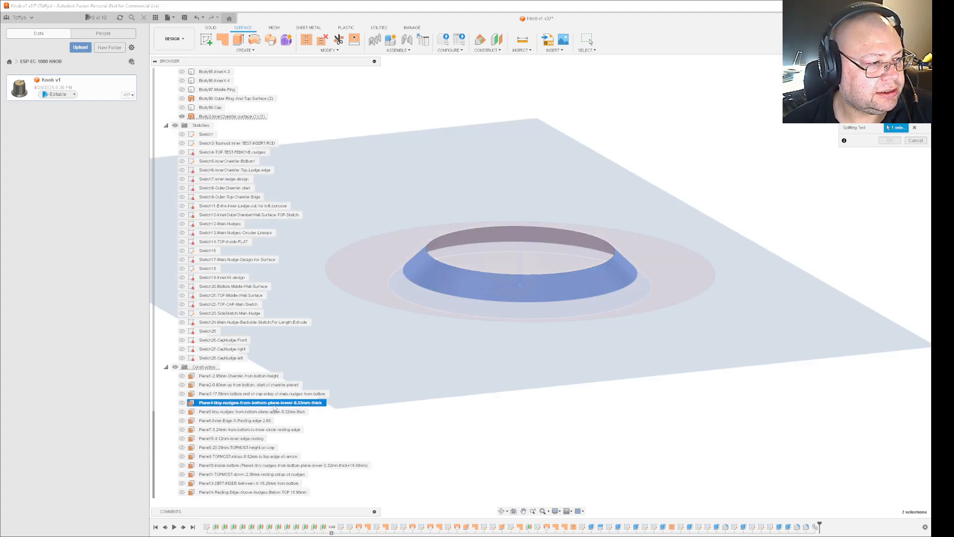
{"action": "left_click", "coordinate": [239, 412]}
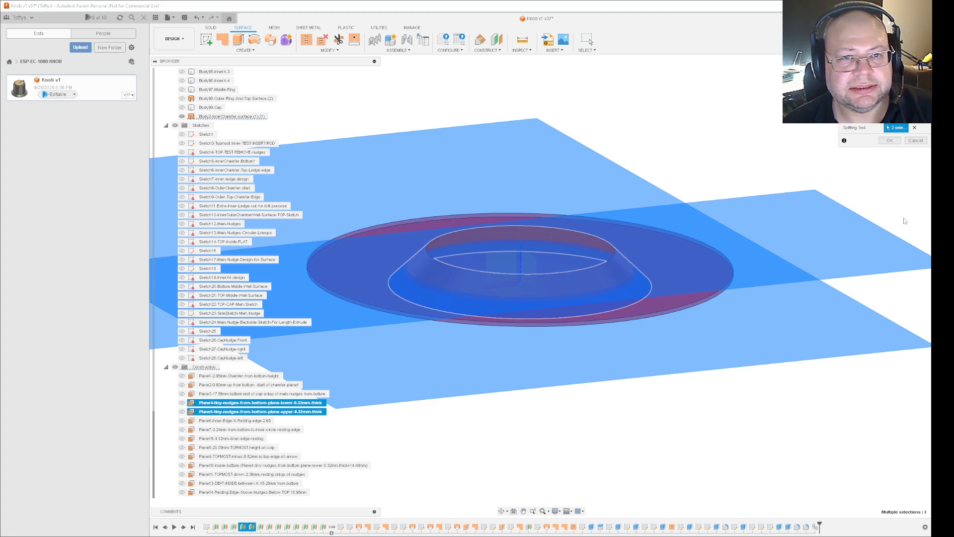
{"action": "left_click", "coordinate": [892, 142]}
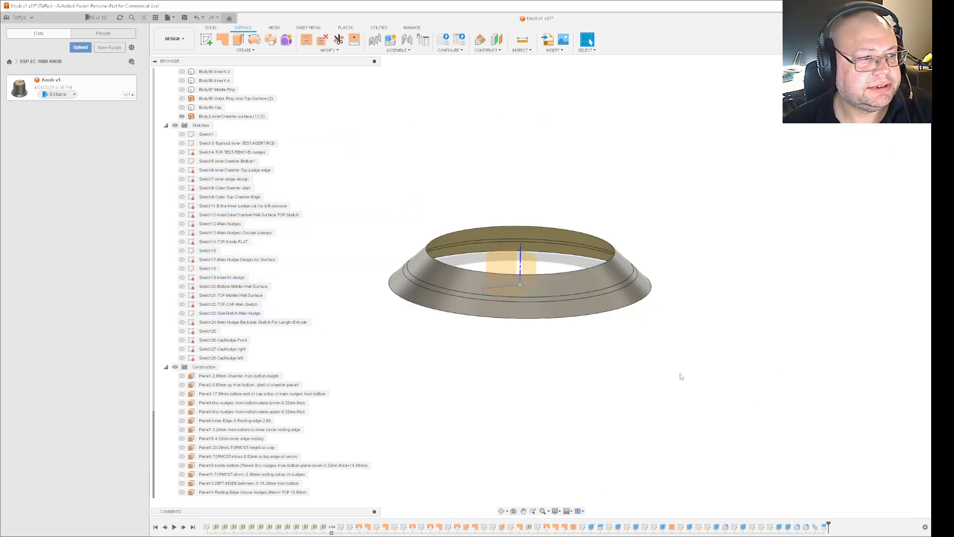
Step: Highlight the copied inner chamfer surface and examine the split lines around its face
{"action": "left_click", "coordinate": [480, 254]}
{"action": "left_click", "coordinate": [342, 269]}
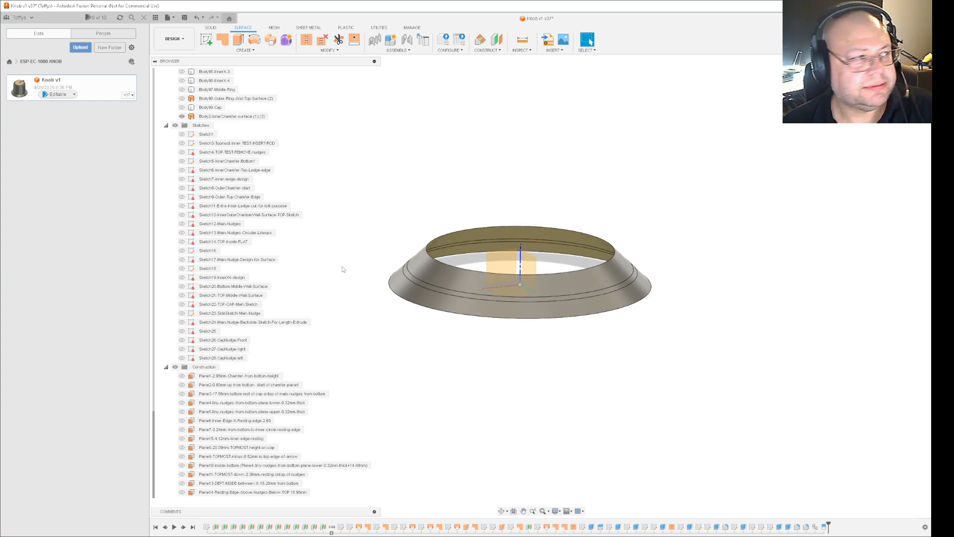
{"action": "left_click", "coordinate": [239, 117]}
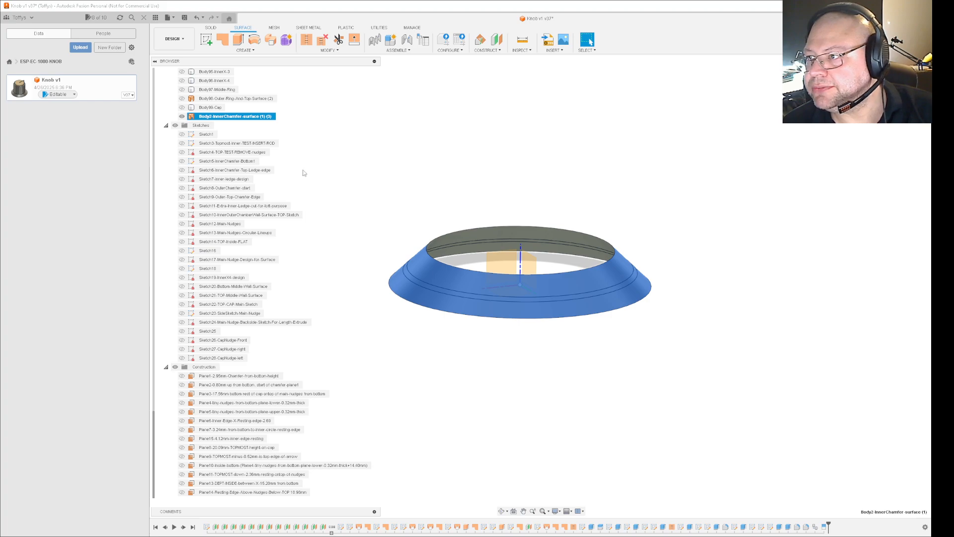
{"action": "left_click", "coordinate": [365, 119]}
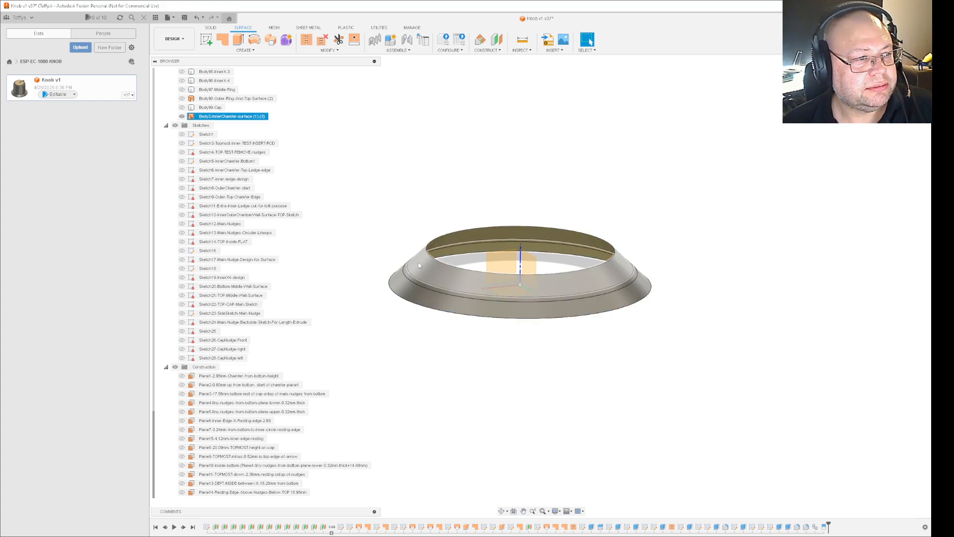
Step: Examine the individual faces between the split lines on the copied inner chamfer surface by highlighting each in turn
{"action": "left_click", "coordinate": [428, 268]}
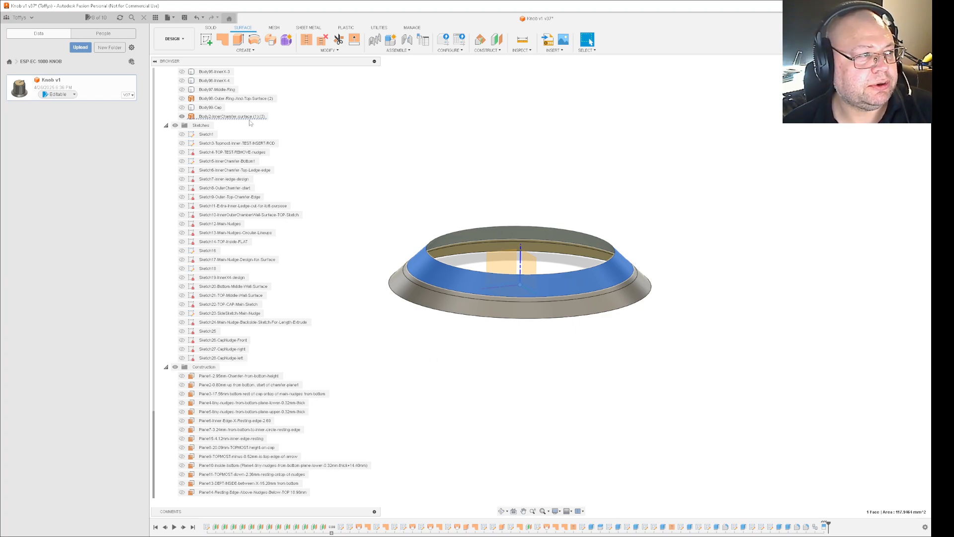
{"action": "left_click", "coordinate": [250, 117]}
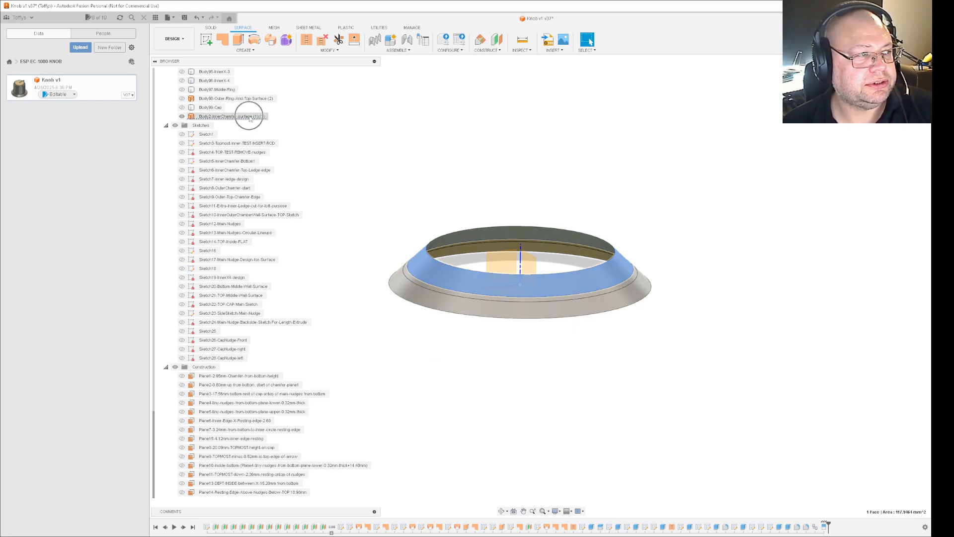
{"action": "scroll", "coordinate": [426, 288], "scroll_direction": "up", "scroll_amount": 5}
{"action": "left_click", "coordinate": [426, 287]}
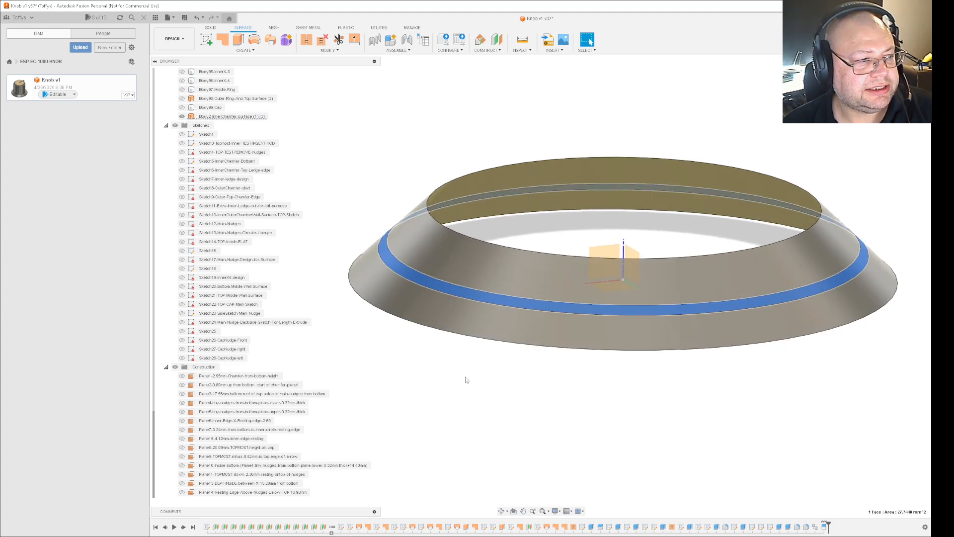
{"action": "left_click", "coordinate": [474, 383]}
{"action": "left_click", "coordinate": [461, 327]}
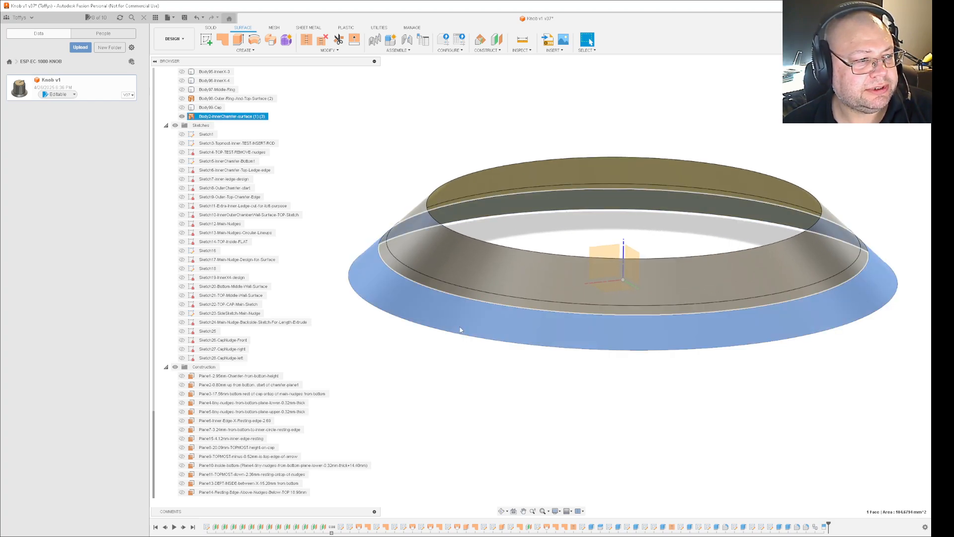
{"action": "left_click", "coordinate": [472, 381]}
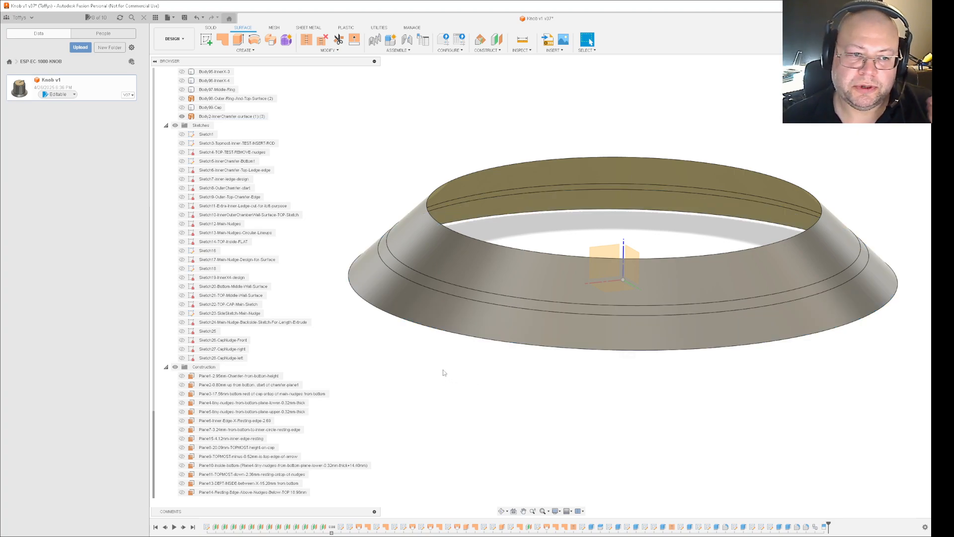
{"action": "left_click", "coordinate": [456, 332]}
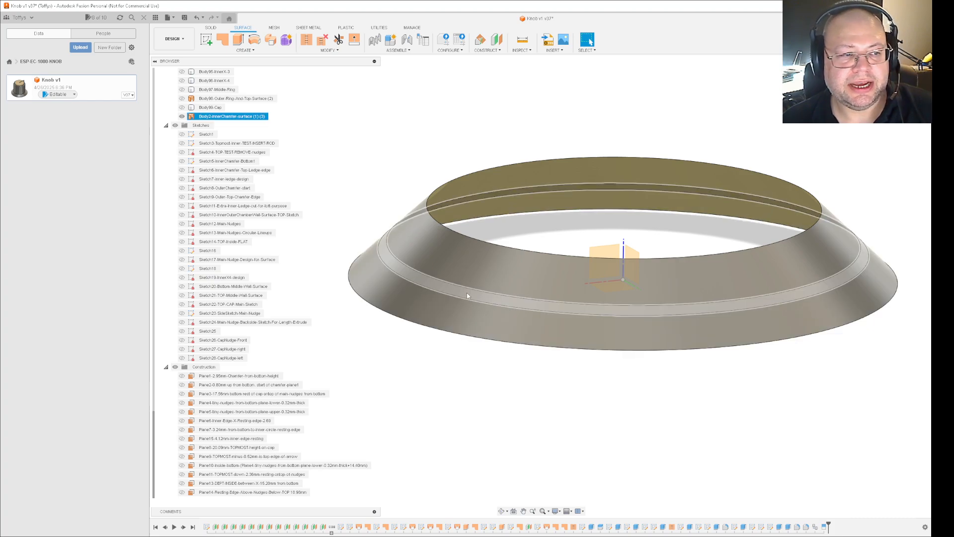
{"action": "left_click", "coordinate": [452, 379]}
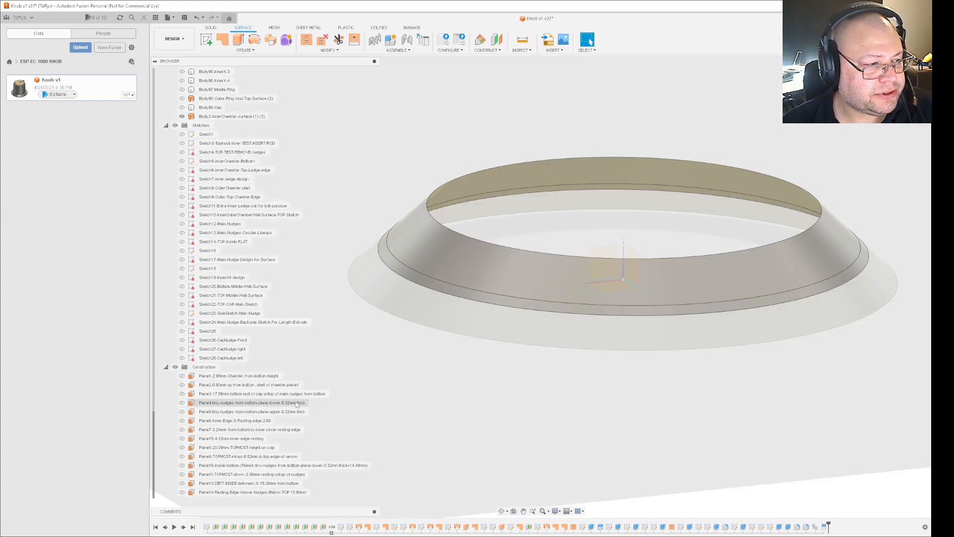
Step: Create a sketch on Plane4, the lower tiny-nudges plane
{"action": "left_click", "coordinate": [298, 402]}
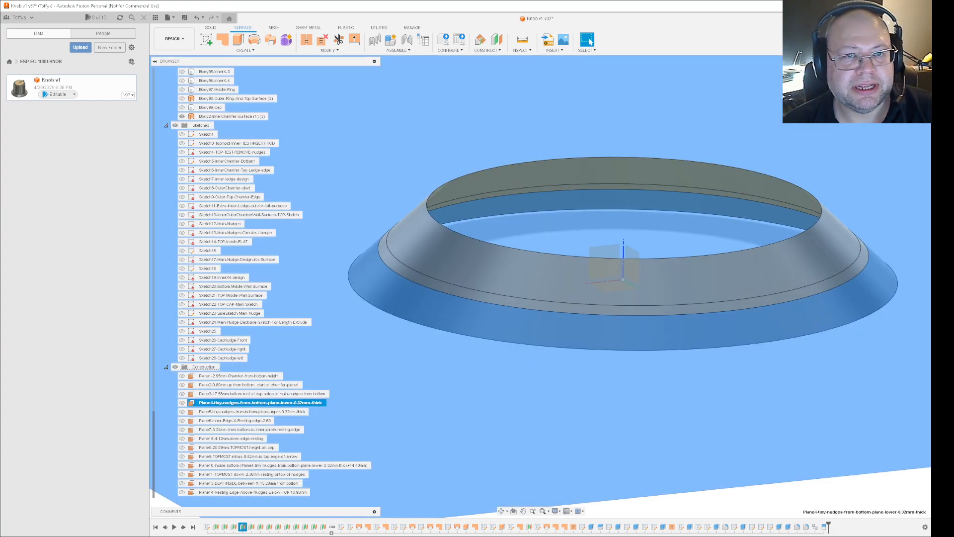
{"action": "left_click", "coordinate": [900, 82]}
{"action": "scroll", "coordinate": [671, 250], "scroll_direction": "up", "scroll_amount": 4}
{"action": "scroll", "coordinate": [672, 249], "scroll_direction": "down", "scroll_amount": 4}
{"action": "scroll", "coordinate": [671, 251], "scroll_direction": "down", "scroll_amount": 3}
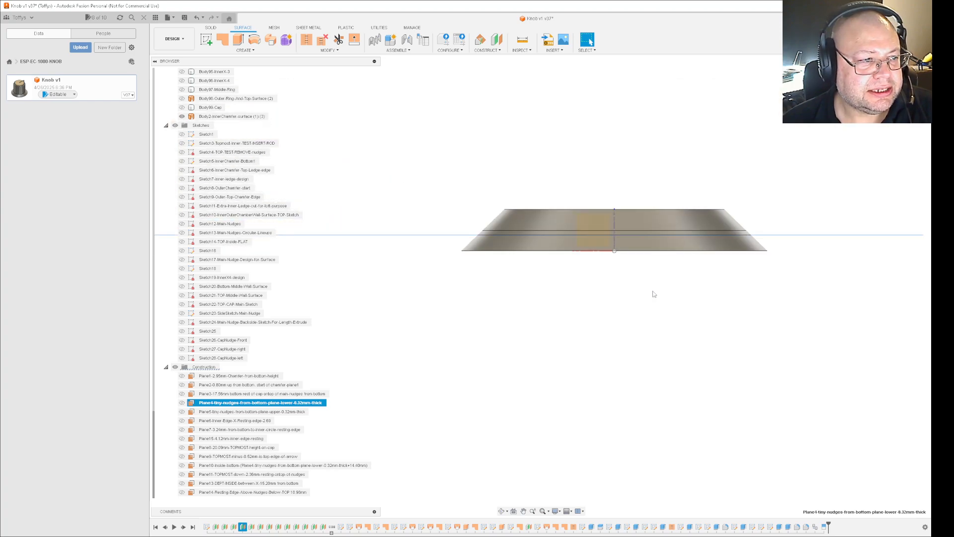
{"action": "middle_click_drag", "start_coordinate": [468, 388], "coordinate": [447, 296], "text": "shift"}
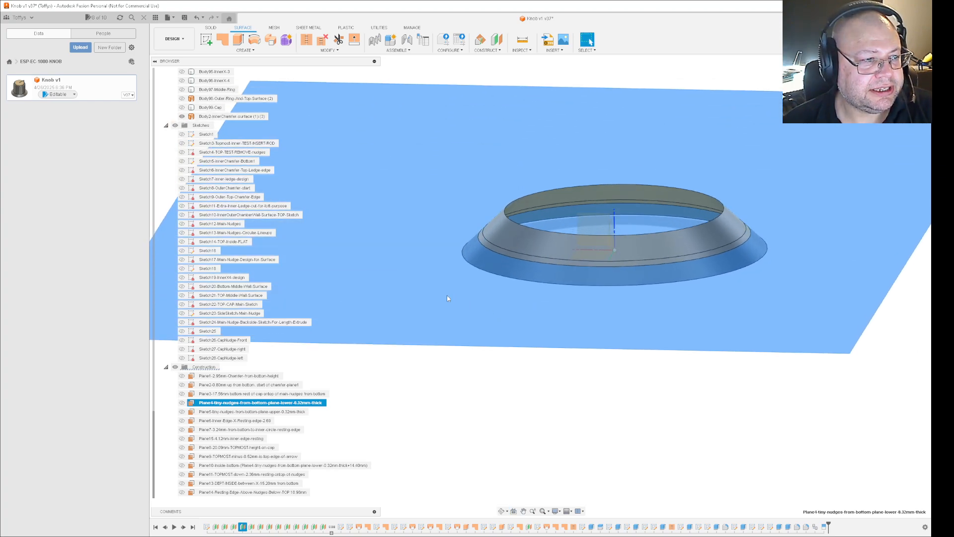
{"action": "right_click", "coordinate": [448, 296]}
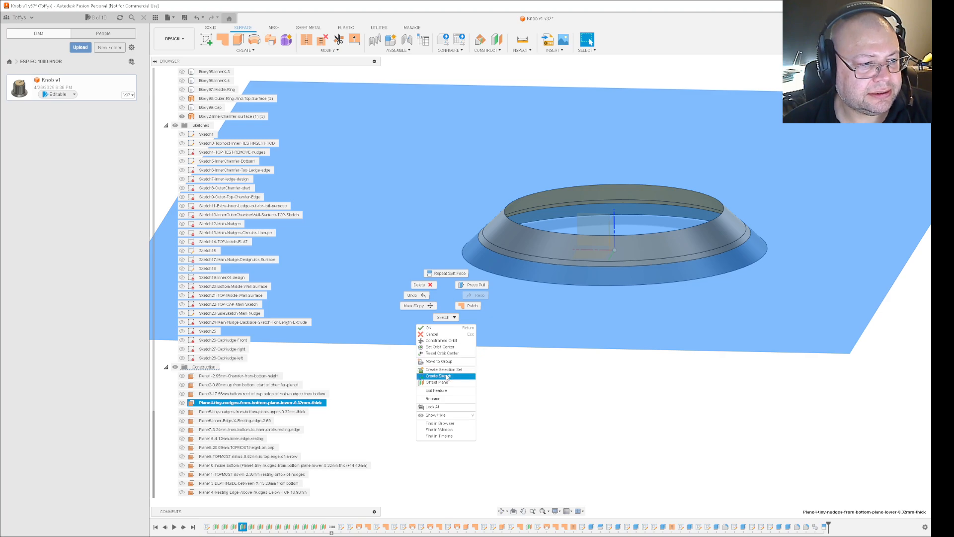
{"action": "left_click", "coordinate": [445, 376]}
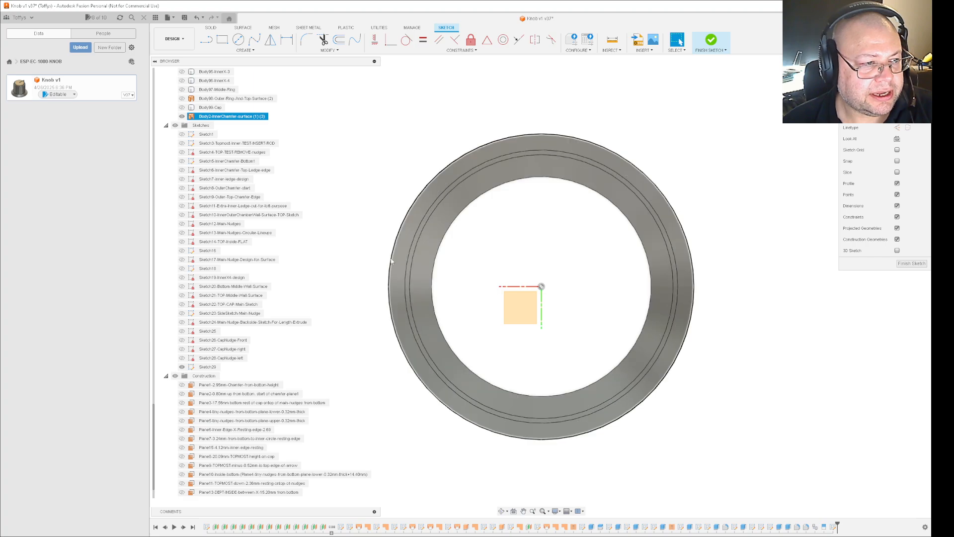
Step: Project the lower split edge of the chamfer surface into the sketch and finish the sketch
{"action": "left_click", "coordinate": [410, 259]}
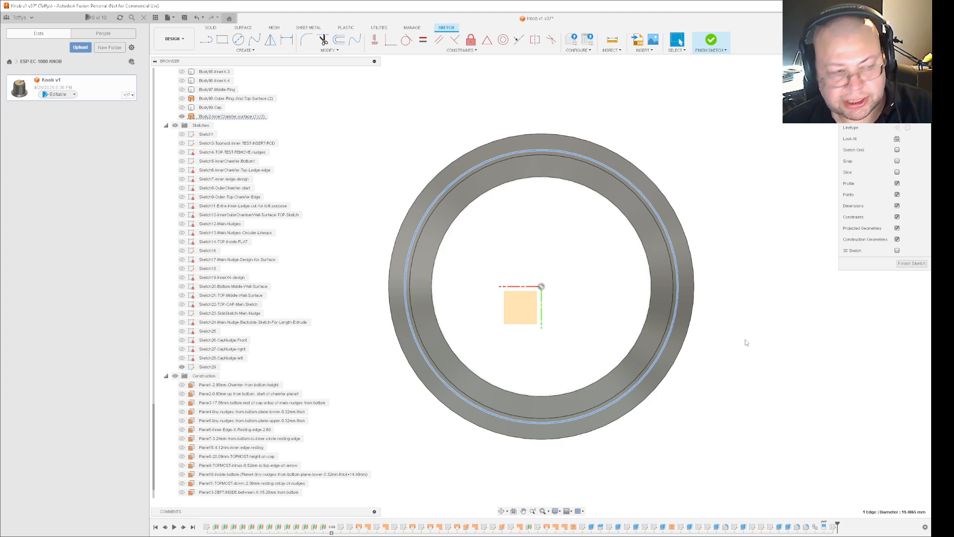
{"action": "key", "text": "p"}
{"action": "left_click", "coordinate": [795, 152]}
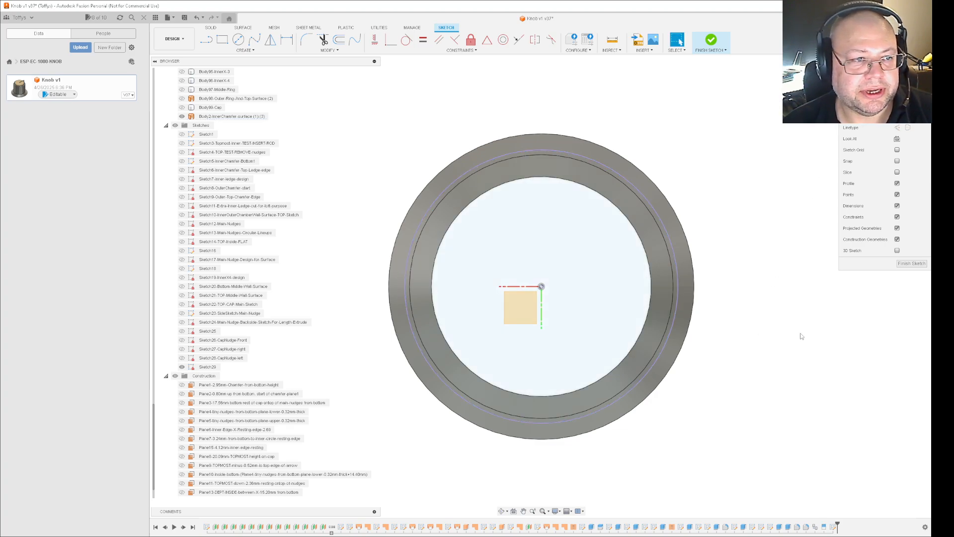
{"action": "left_click", "coordinate": [912, 263]}
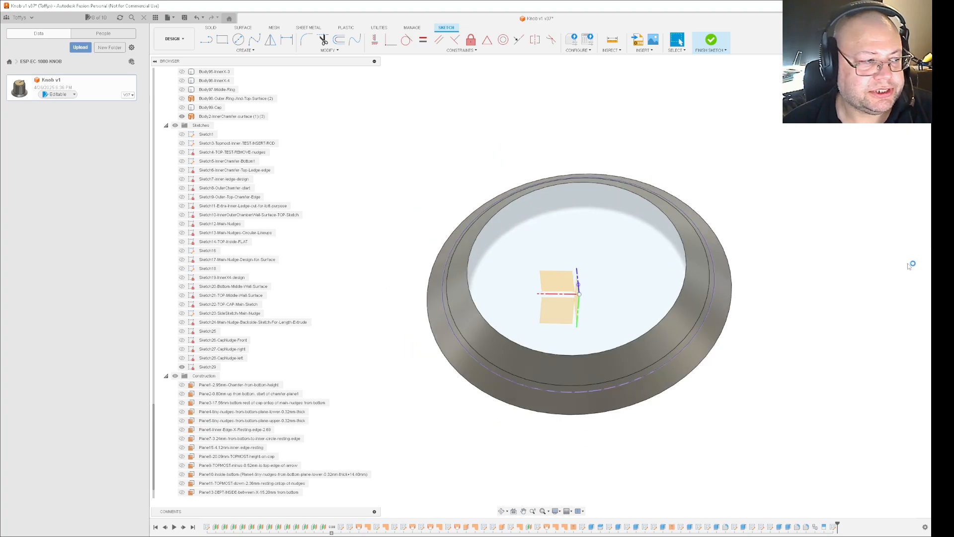
Step: Create a sketch on Plane5, the upper tiny-nudges plane, with the upper split edge projected into it, and finish the sketch
{"action": "right_click", "coordinate": [286, 422]}
{"action": "left_click", "coordinate": [310, 447]}
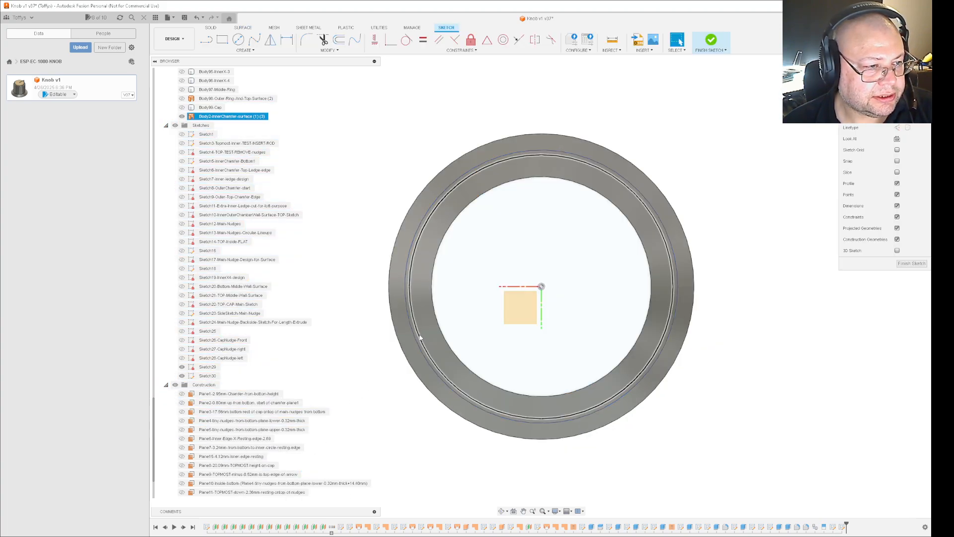
{"action": "left_click", "coordinate": [420, 338]}
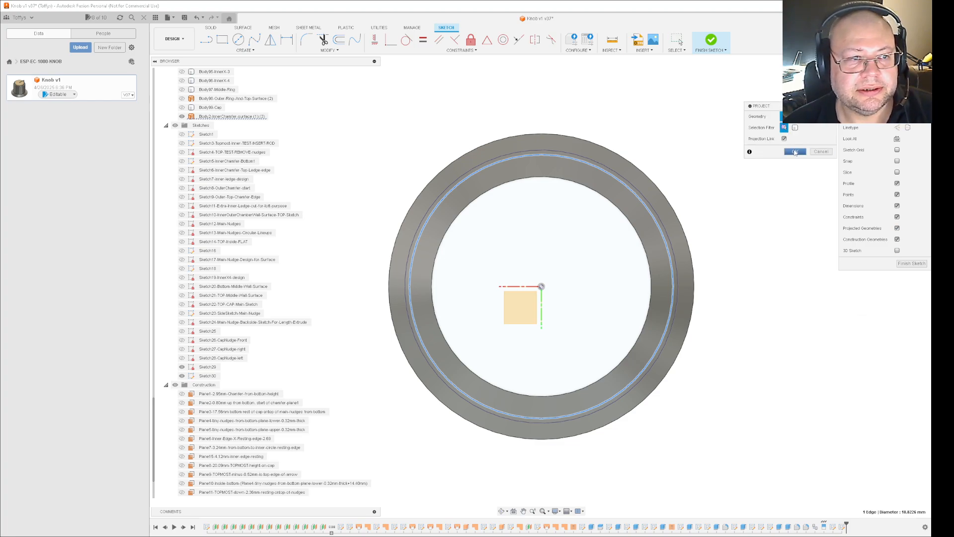
{"action": "left_click", "coordinate": [796, 152]}
{"action": "left_click", "coordinate": [912, 263]}
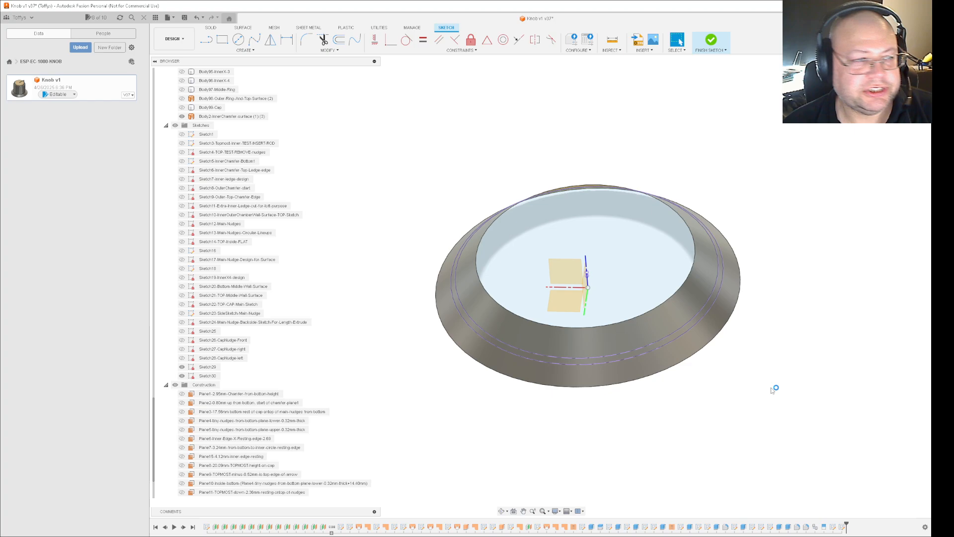
Step: Hide the copied inner chamfer surface so only the two projected circle sketches are shown, and view them from the side
{"action": "left_click", "coordinate": [208, 376]}
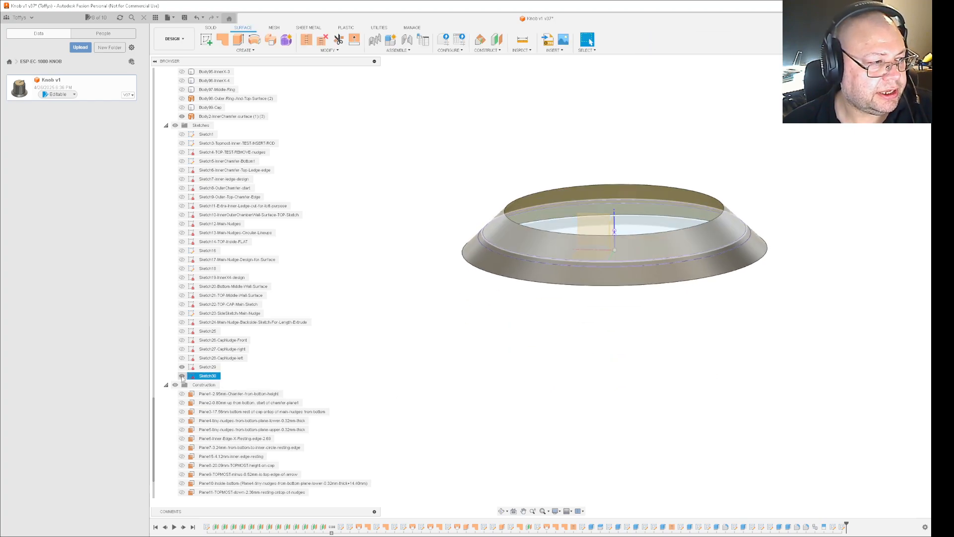
{"action": "left_click", "coordinate": [182, 376]}
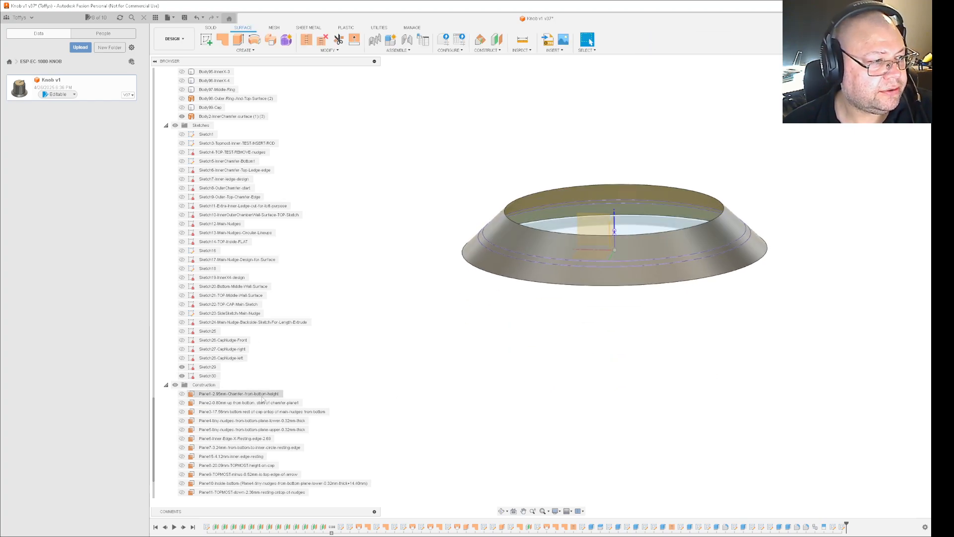
{"action": "left_click", "coordinate": [182, 116]}
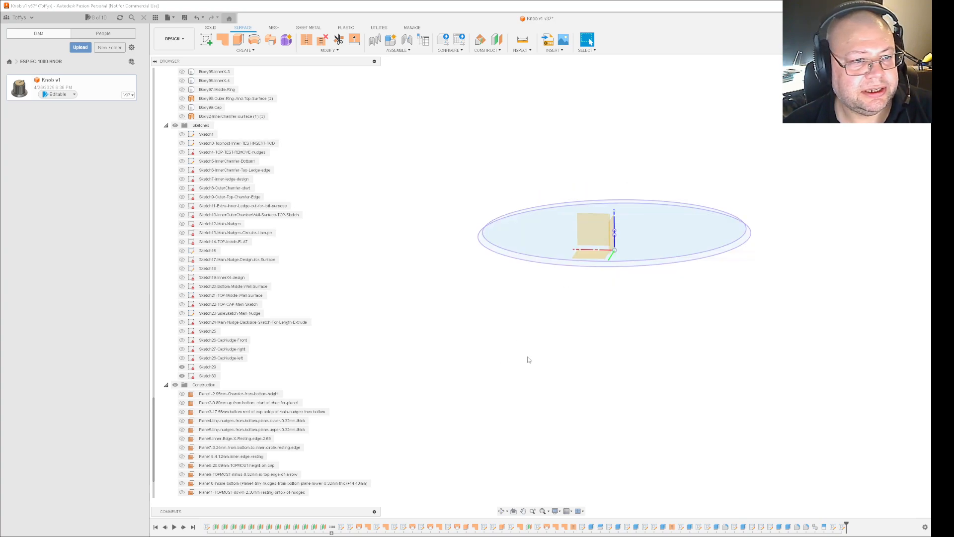
{"action": "middle_click_drag", "start_coordinate": [528, 359], "coordinate": [596, 303], "text": "shift"}
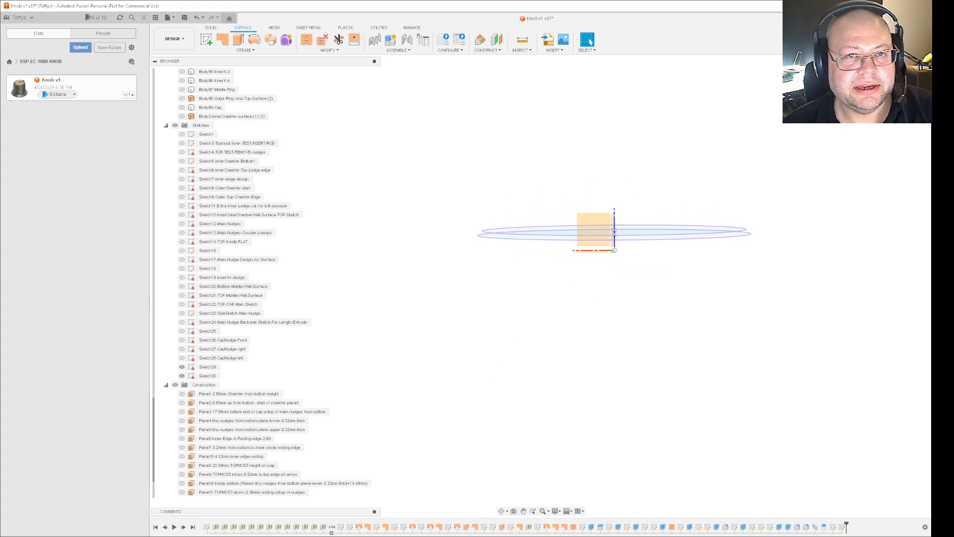
{"action": "left_click", "coordinate": [901, 88]}
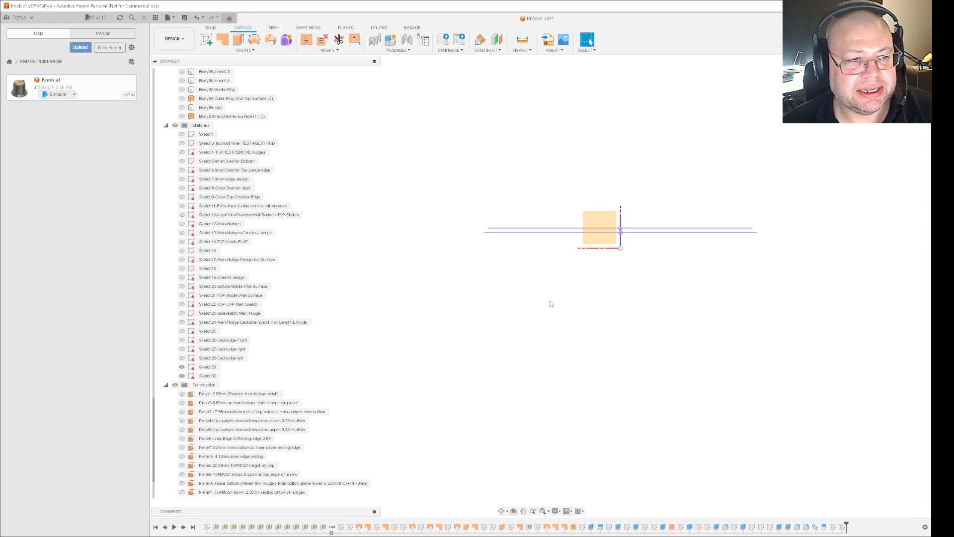
{"action": "mouse_move", "coordinate": [534, 284]}
{"action": "middle_mouse_down", "text": "shift"}
{"action": "mouse_move", "coordinate": [558, 279]}
{"action": "mouse_move", "coordinate": [547, 285]}
{"action": "mouse_move", "coordinate": [548, 273]}
{"action": "middle_mouse_up", "text": "shift"}
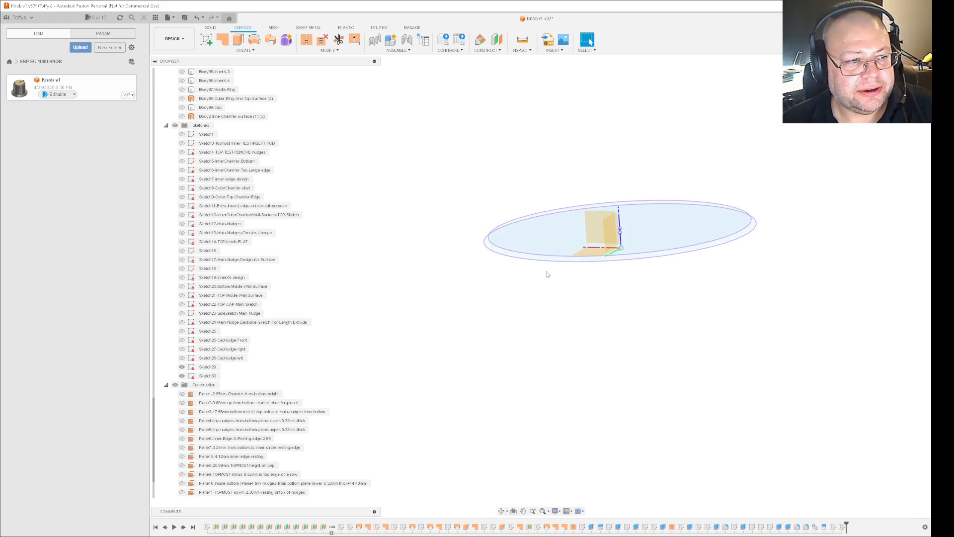
Step: Turn on the 3D Sketch option for the sketch of the upper projected circle and finish the sketch
{"action": "right_click", "coordinate": [543, 257]}
{"action": "left_click", "coordinate": [542, 316]}
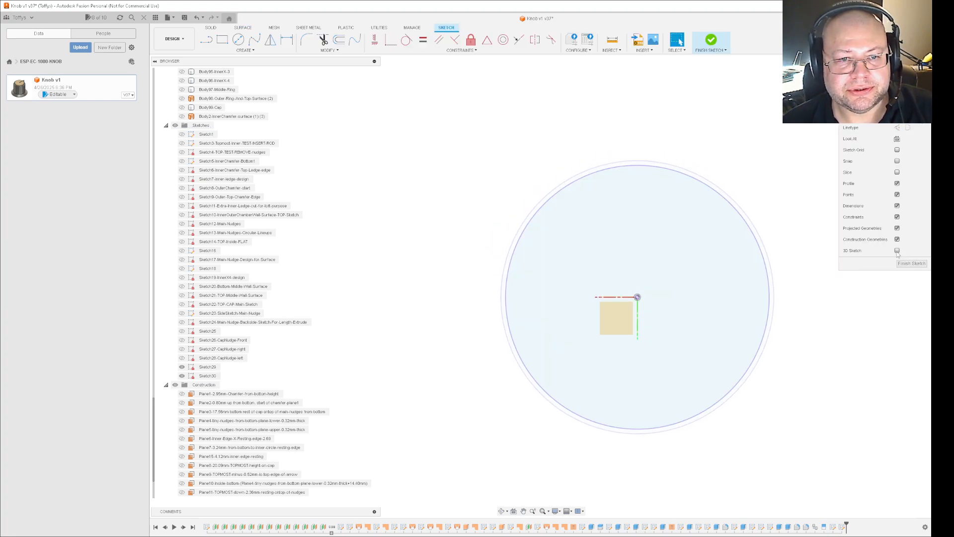
{"action": "left_click", "coordinate": [897, 251]}
{"action": "left_click", "coordinate": [909, 264]}
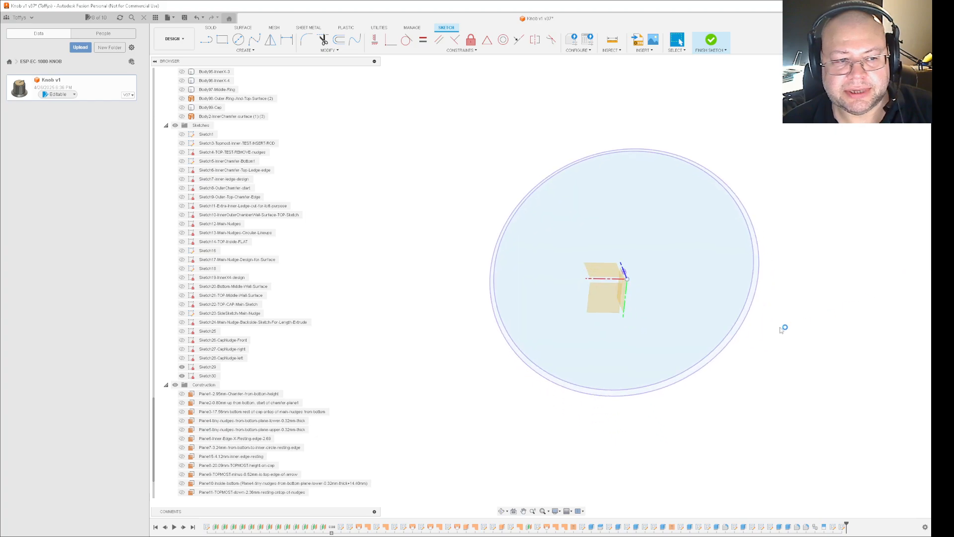
Step: Try to draw a line at 90 degrees from the upper circle to the lower circle in the upper circle's 3D sketch
{"action": "right_click", "coordinate": [660, 254]}
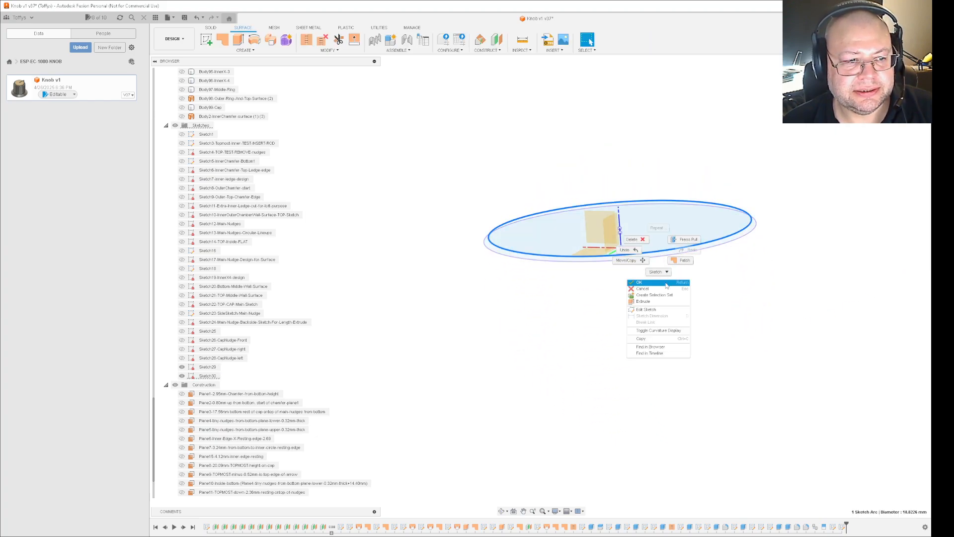
{"action": "left_click", "coordinate": [654, 311]}
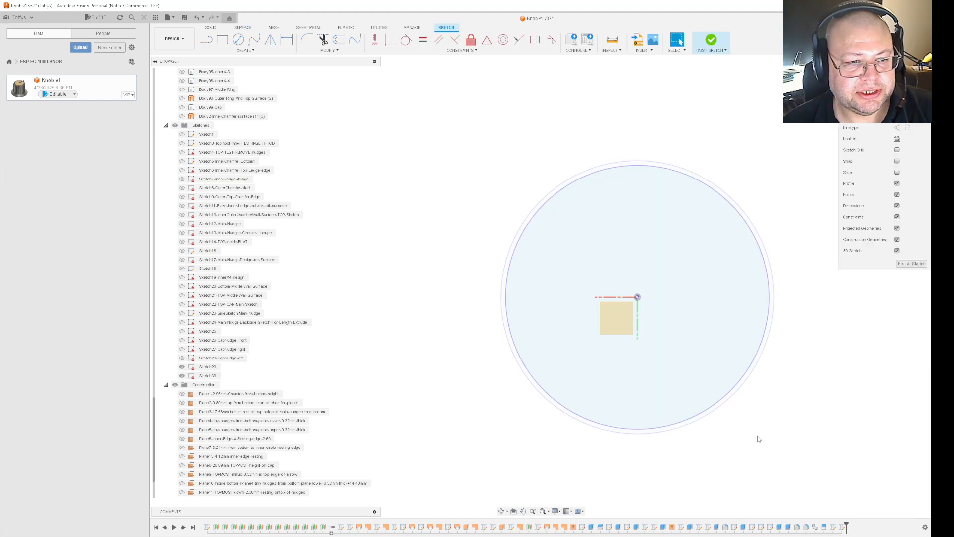
{"action": "mouse_move", "coordinate": [756, 436]}
{"action": "middle_mouse_down", "text": "shift"}
{"action": "mouse_move", "coordinate": [756, 389]}
{"action": "mouse_move", "coordinate": [758, 398]}
{"action": "mouse_move", "coordinate": [675, 357]}
{"action": "middle_mouse_up", "text": "shift"}
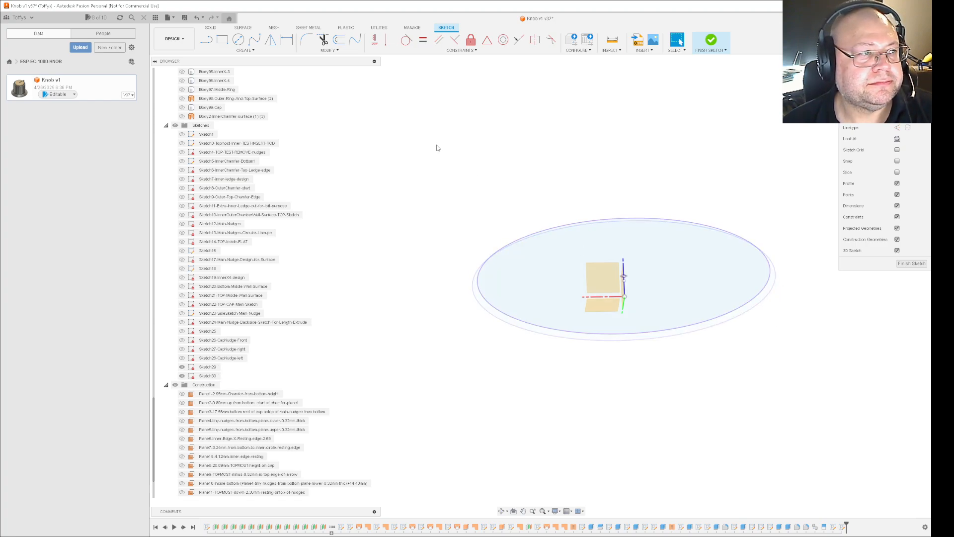
{"action": "left_click", "coordinate": [901, 82]}
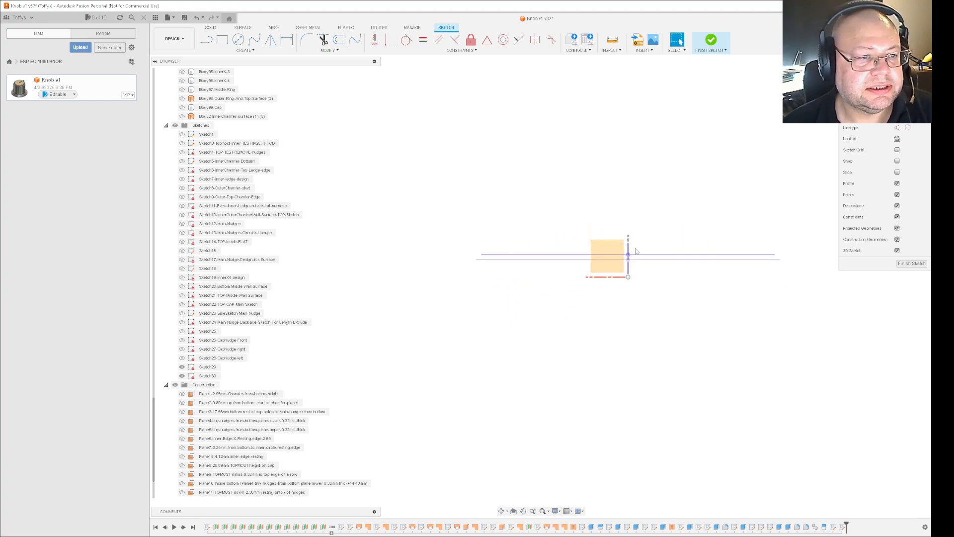
{"action": "scroll", "coordinate": [632, 252], "scroll_direction": "up", "scroll_amount": 10}
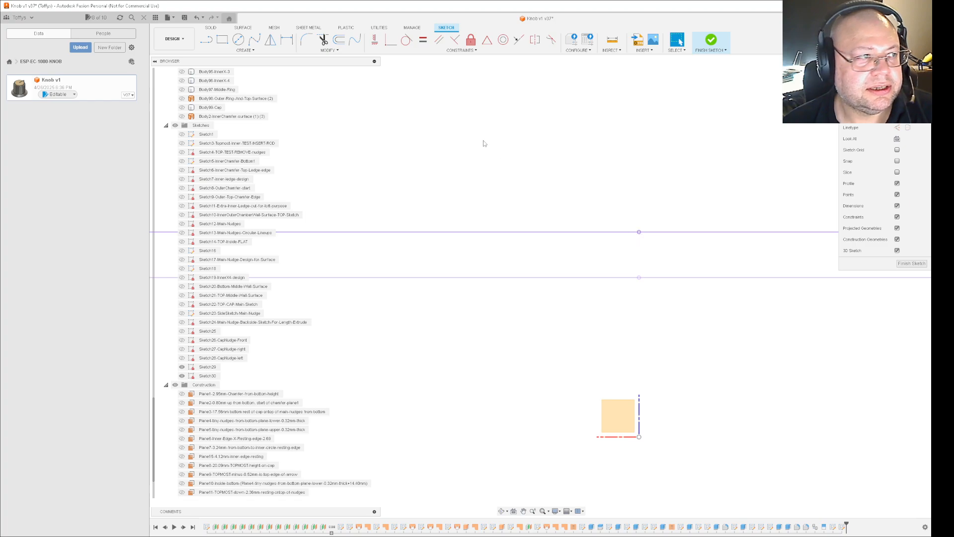
{"action": "key", "text": "l"}
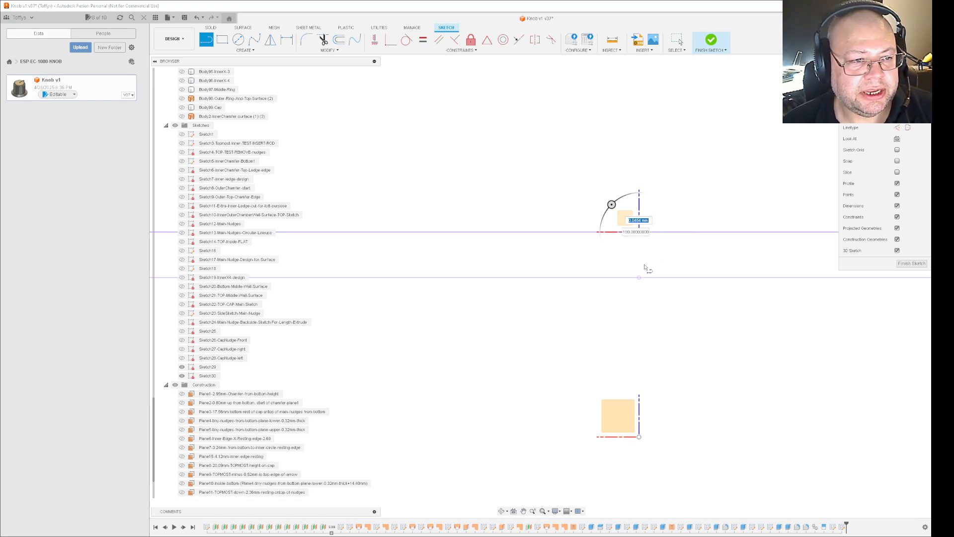
{"action": "key", "text": "Escape"}
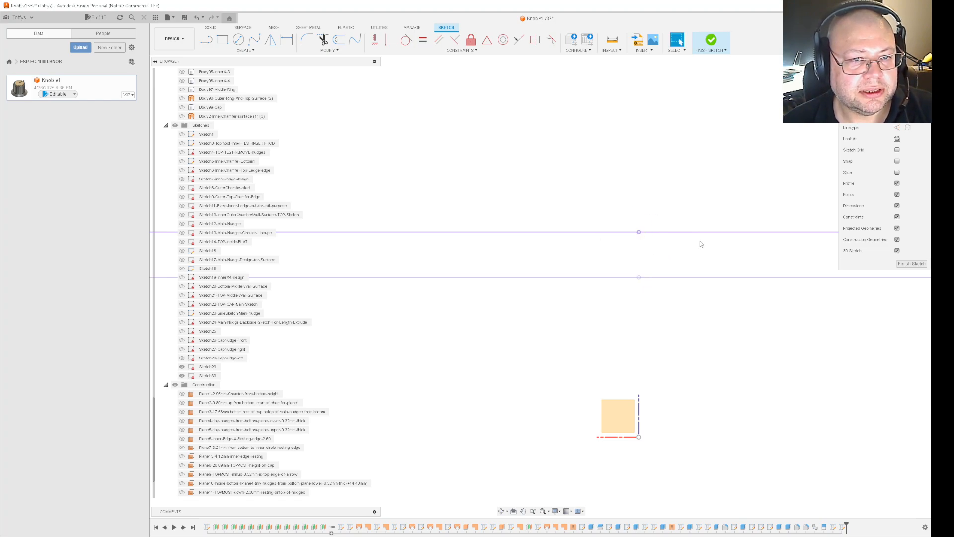
{"action": "key", "text": "l"}
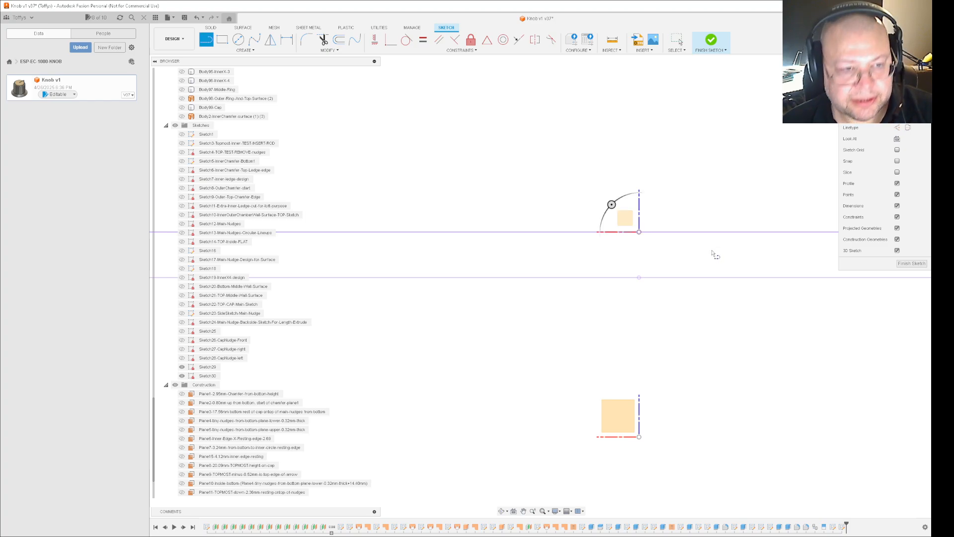
{"action": "scroll", "coordinate": [795, 305], "scroll_direction": "up", "scroll_amount": 8}
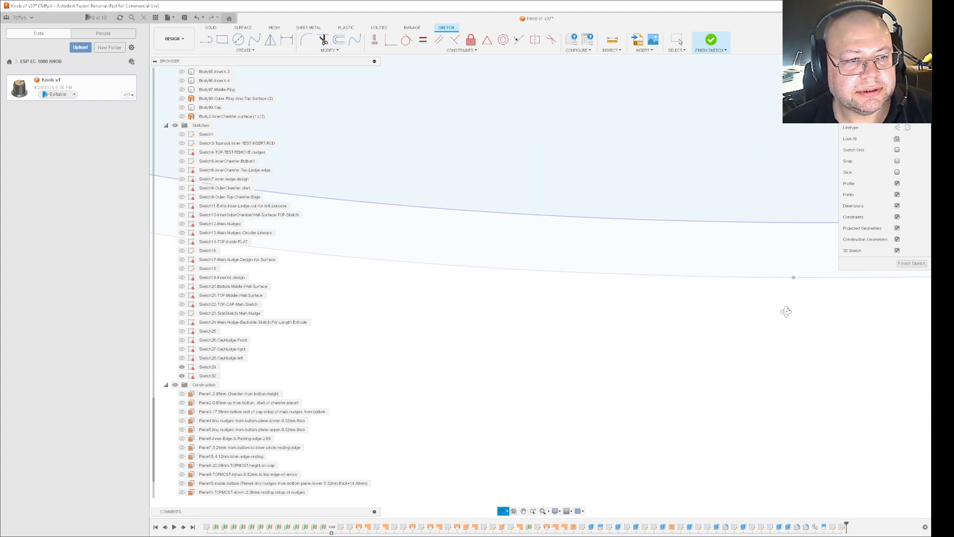
{"action": "left_click", "coordinate": [711, 212]}
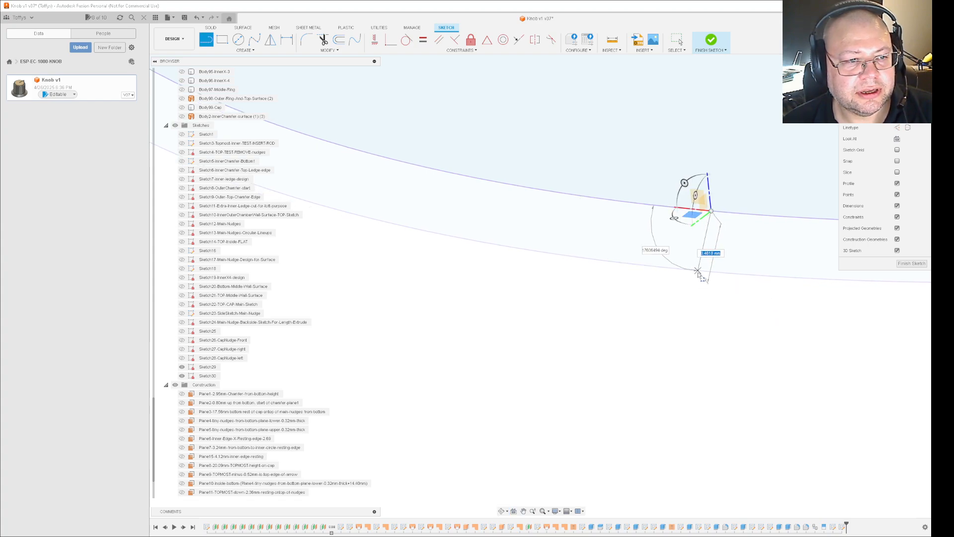
{"action": "key", "text": "Tab"}
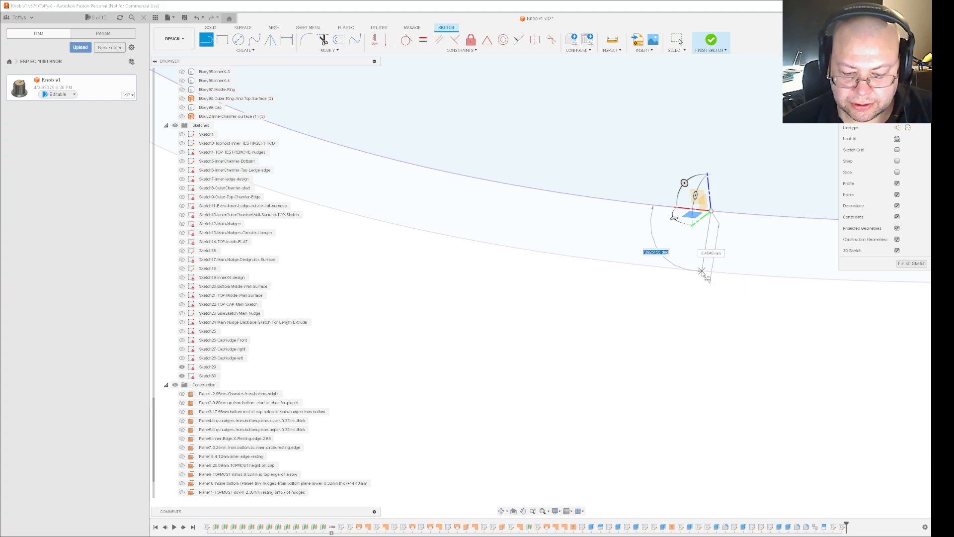
{"action": "key", "text": "Home"}
{"action": "key", "text": "shift+End"}
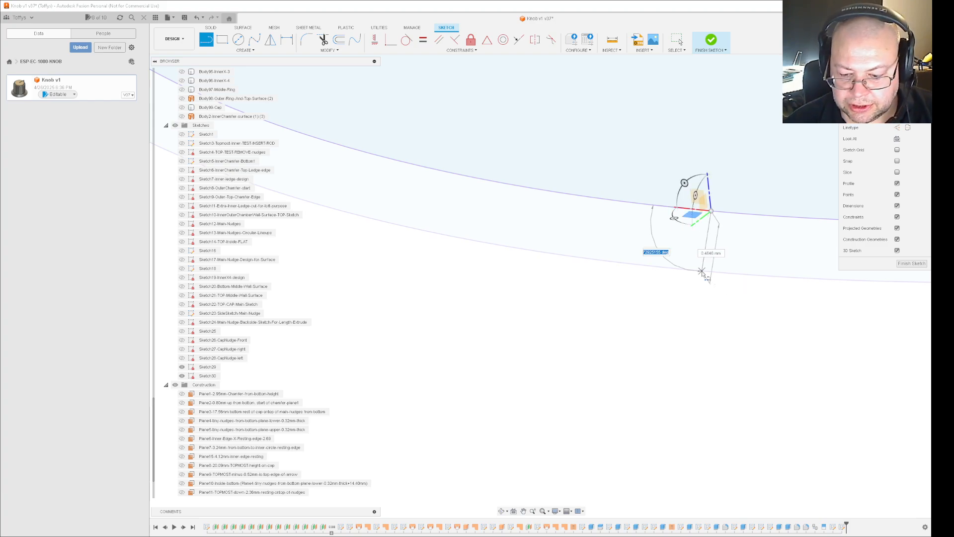
{"action": "type", "text": "90"}
{"action": "key", "text": "Tab"}
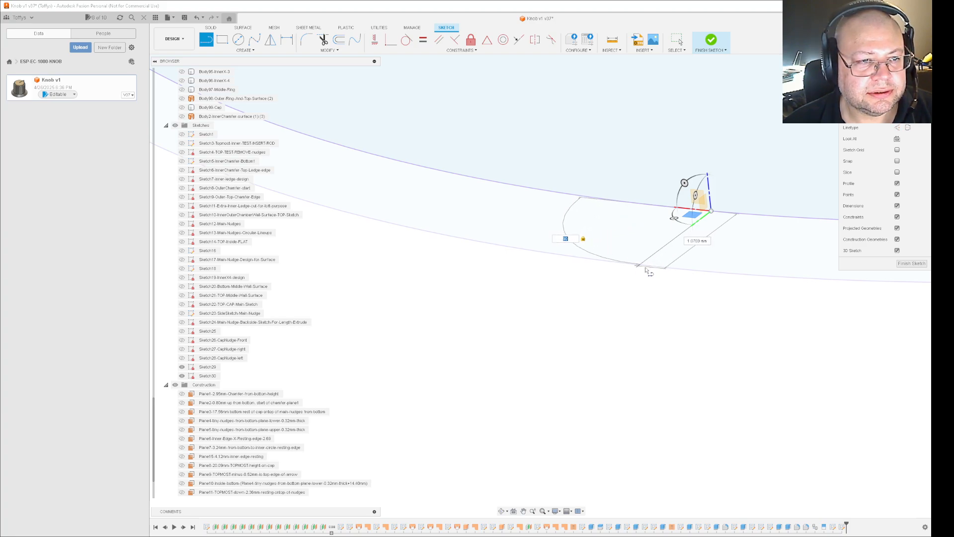
{"action": "key", "text": "Escape"}
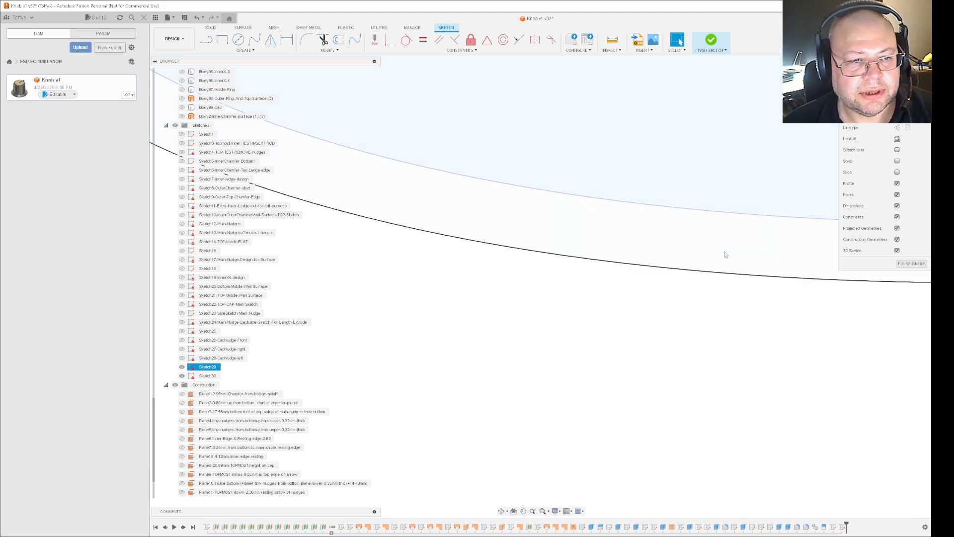
Step: Turn off the 3D Sketch option for the upper circle's sketch and finish the sketch
{"action": "key", "text": "l"}
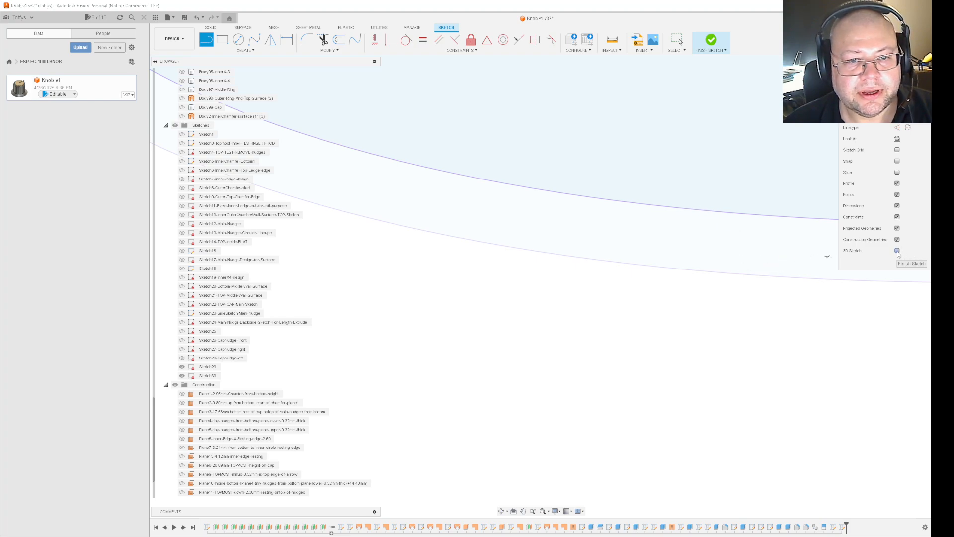
{"action": "left_click", "coordinate": [912, 263]}
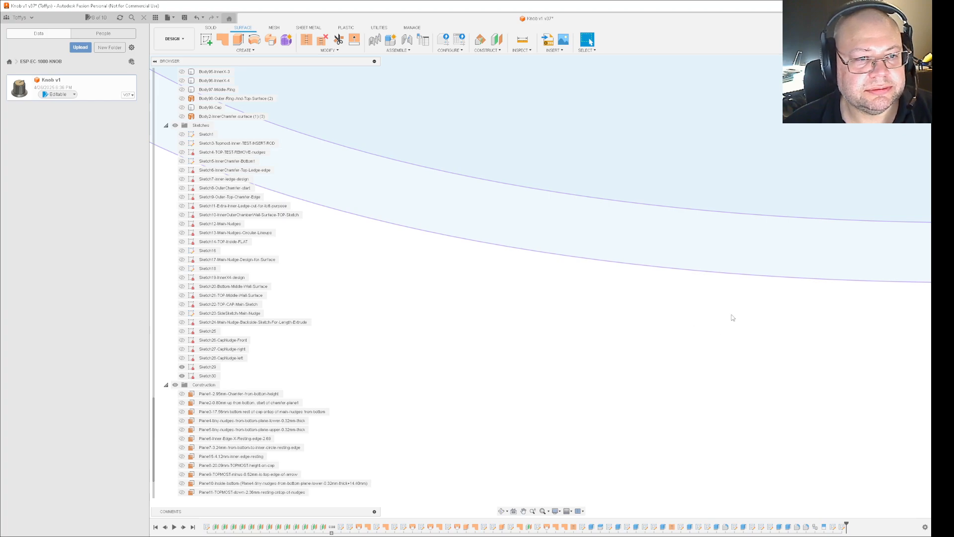
Step: In the upper circle's sketch, draw a vertical construction line from the centre to the circle's front edge, and finish the sketch
{"action": "left_click", "coordinate": [763, 217]}
{"action": "right_click", "coordinate": [761, 218]}
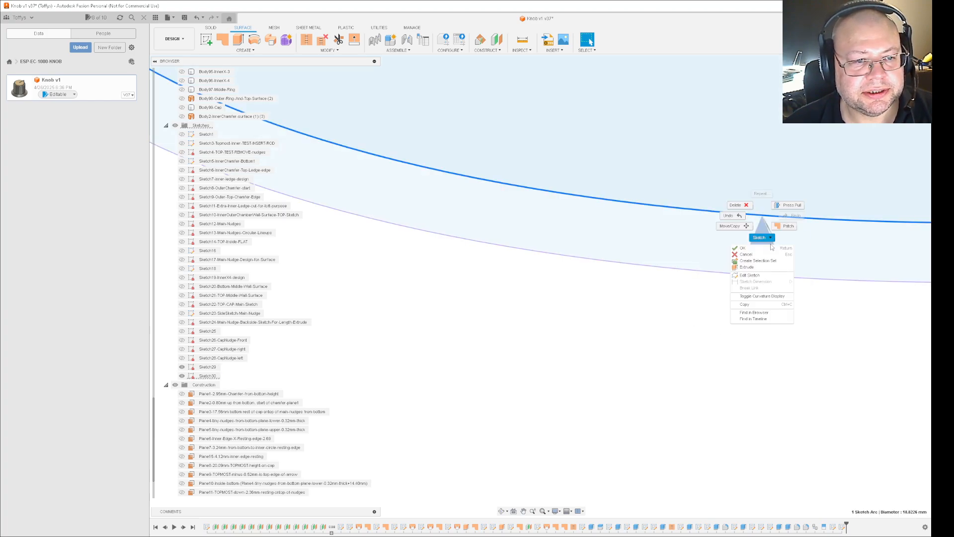
{"action": "left_click", "coordinate": [755, 276]}
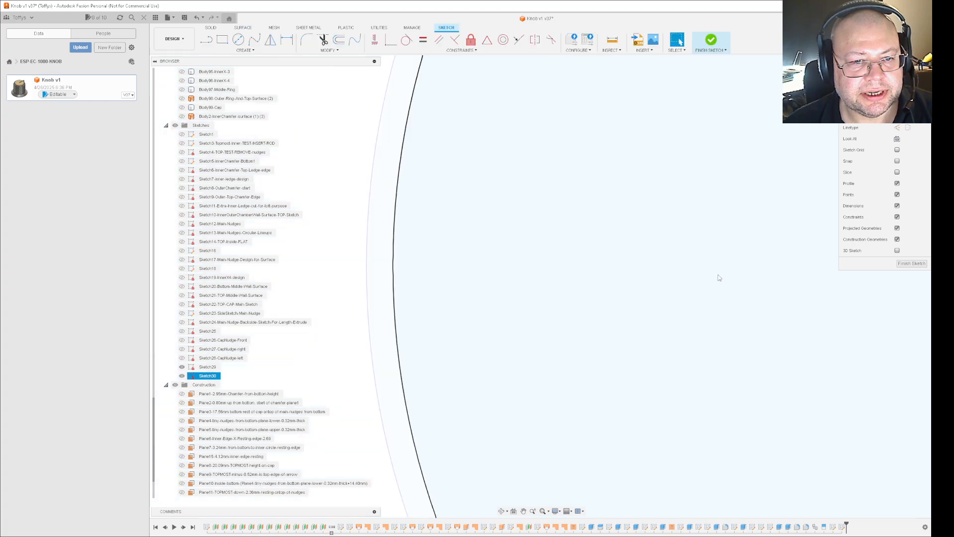
{"action": "scroll", "coordinate": [717, 276], "scroll_direction": "down", "scroll_amount": 3}
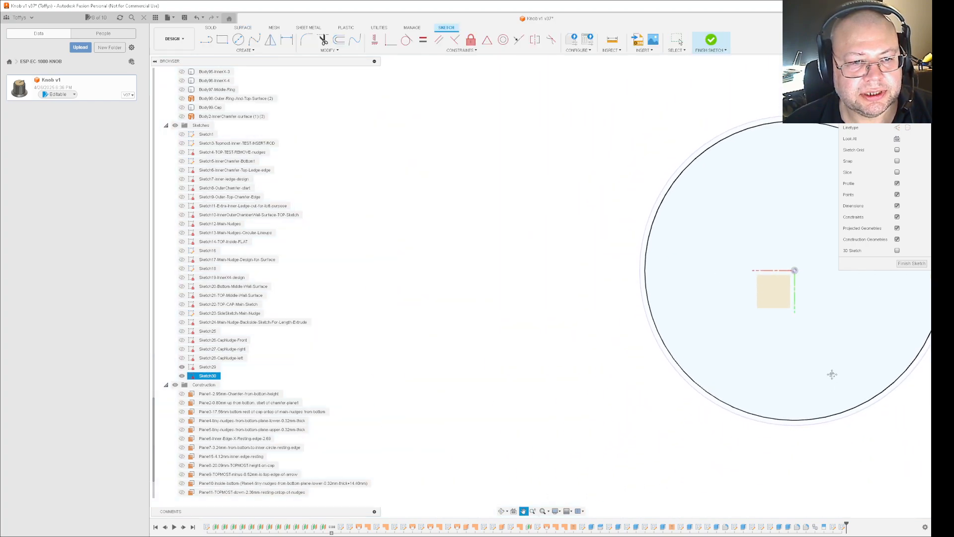
{"action": "middle_click_drag", "start_coordinate": [830, 375], "coordinate": [649, 348]}
{"action": "key", "text": "l"}
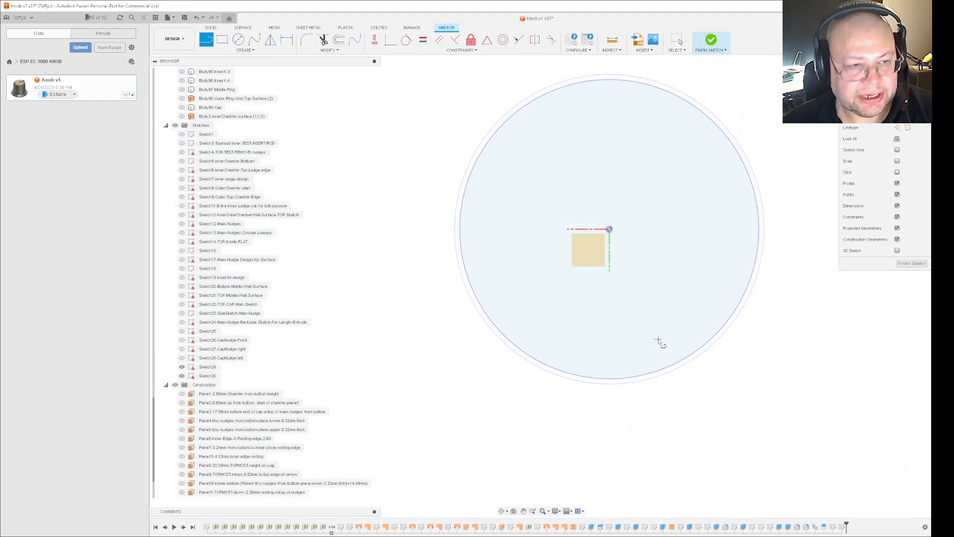
{"action": "left_click", "coordinate": [610, 229]}
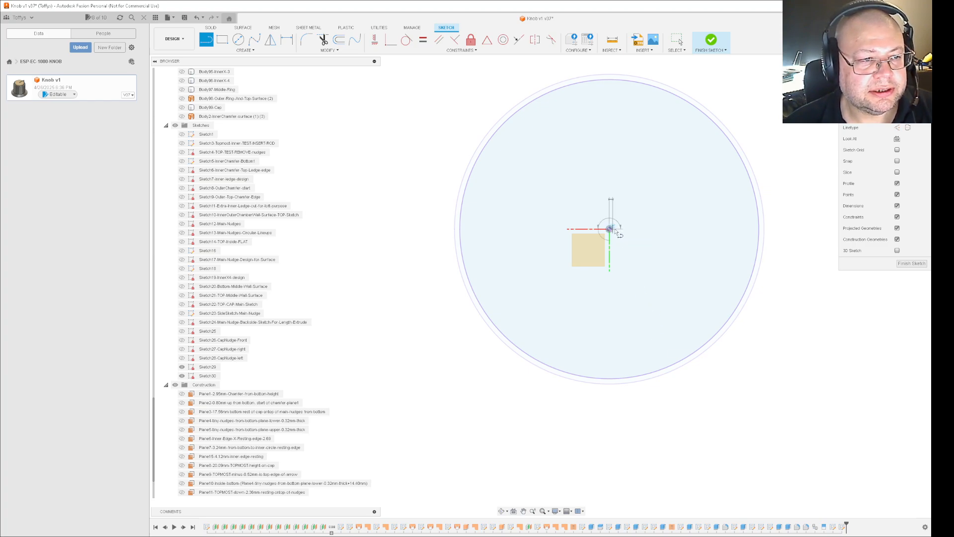
{"action": "left_click", "coordinate": [609, 378]}
{"action": "key", "text": "Escape"}
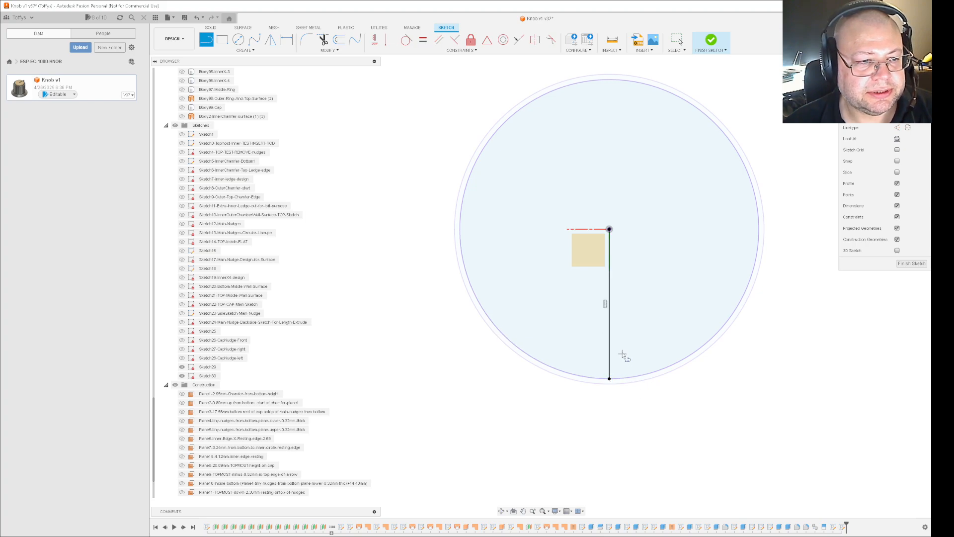
{"action": "key", "text": "x"}
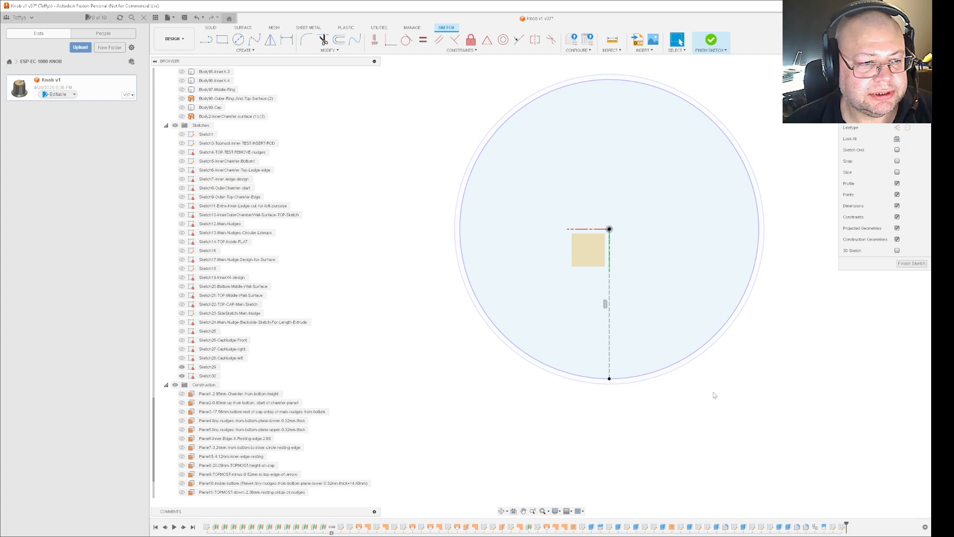
{"action": "left_click", "coordinate": [911, 263]}
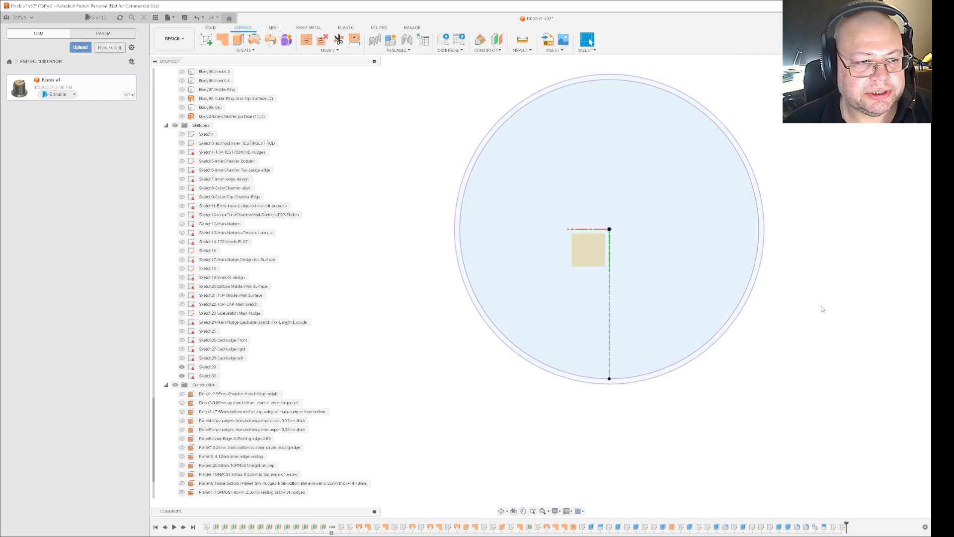
Step: In the lower circle's sketch, draw a matching vertical construction line from the centre to the circle's front edge, and finish the sketch
{"action": "right_click", "coordinate": [630, 381]}
{"action": "left_click", "coordinate": [637, 442]}
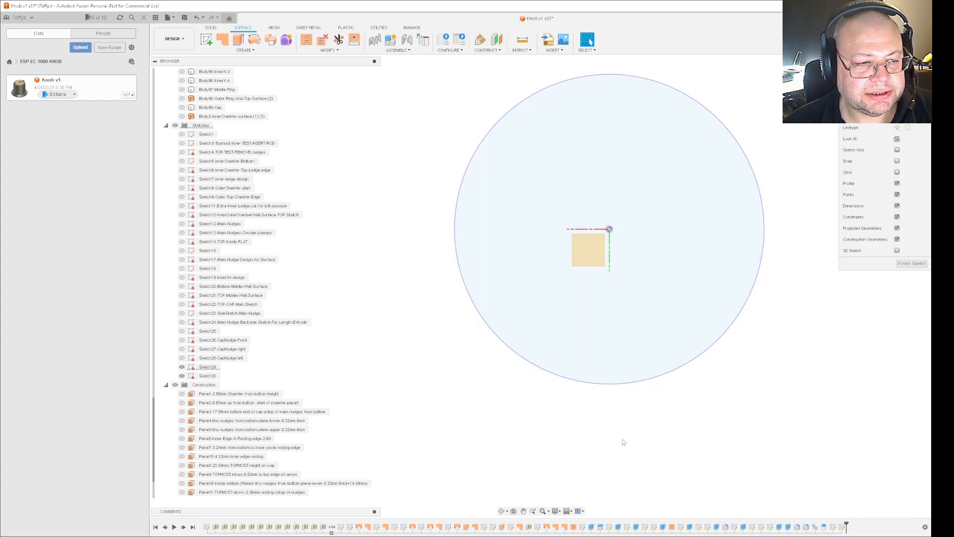
{"action": "key", "text": "l"}
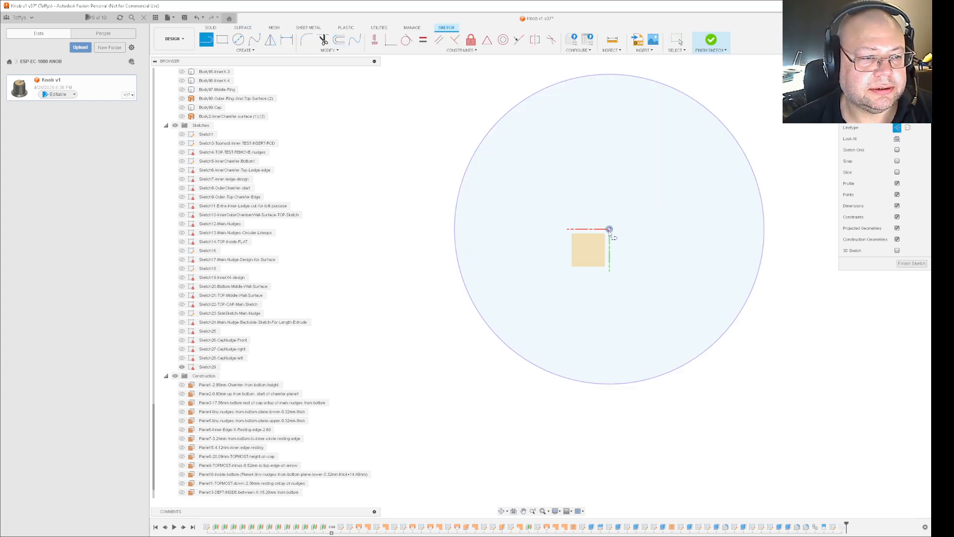
{"action": "left_click", "coordinate": [609, 229]}
{"action": "double_click", "coordinate": [609, 383]}
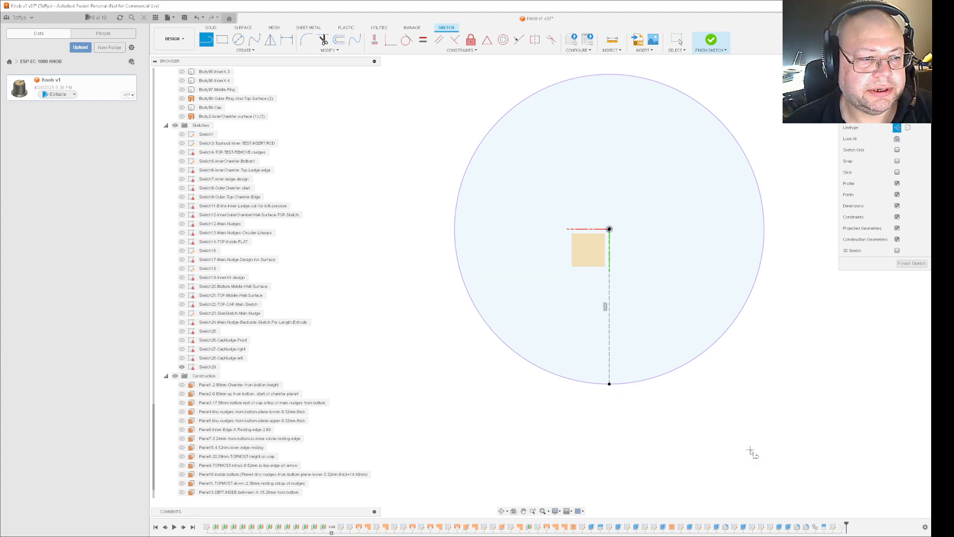
{"action": "left_click", "coordinate": [911, 264]}
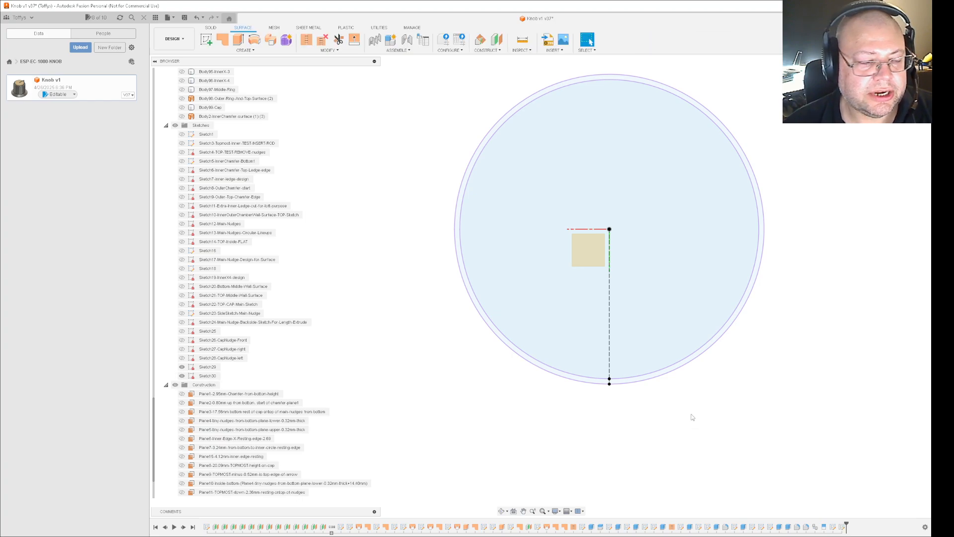
Step: Reopen the upper circle's sketch, turn on its 3D Sketch option and finish the sketch
{"action": "mouse_move", "coordinate": [697, 421]}
{"action": "middle_mouse_down", "text": "shift"}
{"action": "mouse_move", "coordinate": [690, 383]}
{"action": "mouse_move", "coordinate": [677, 377]}
{"action": "middle_mouse_up", "text": "shift"}
{"action": "left_click", "coordinate": [599, 270]}
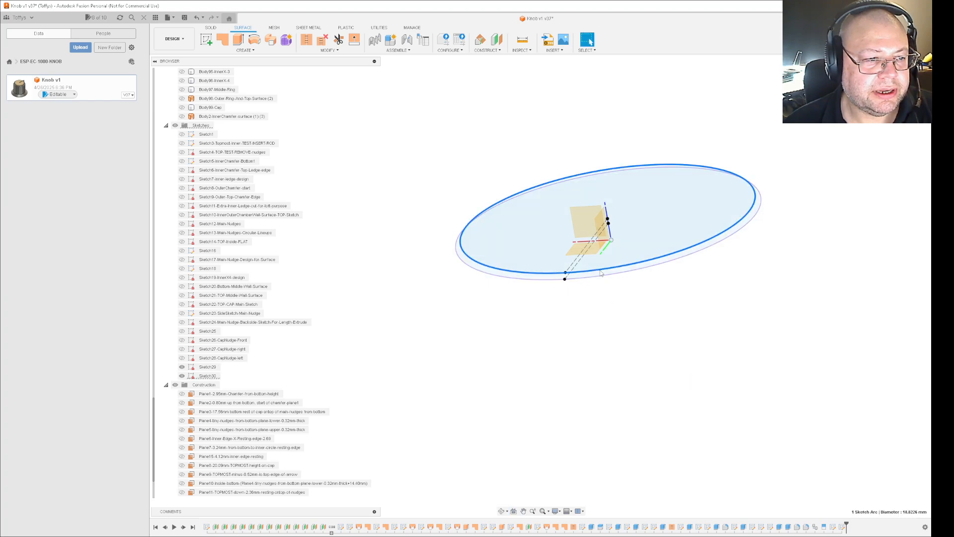
{"action": "right_click", "coordinate": [600, 270]}
{"action": "left_click", "coordinate": [611, 330]}
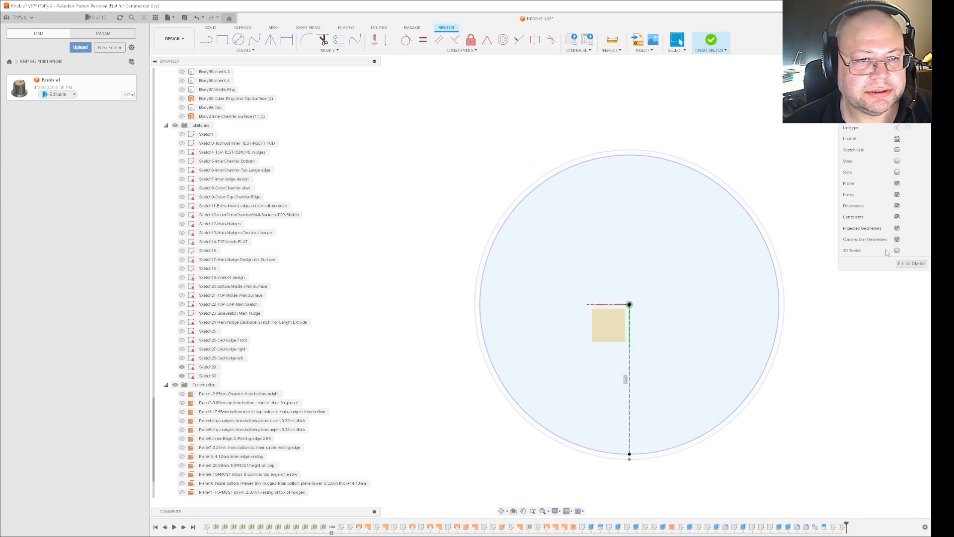
{"action": "left_click", "coordinate": [897, 252]}
{"action": "left_click", "coordinate": [912, 263]}
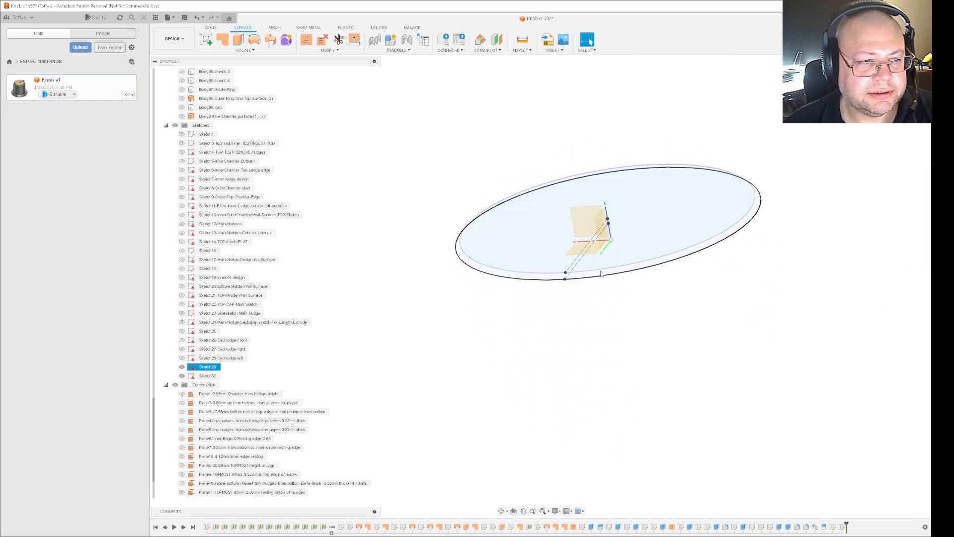
Step: In the upper circle's 3D sketch, connect the outer endpoints of the two construction lines with a line, and finish the sketch
{"action": "left_click", "coordinate": [596, 273]}
{"action": "right_click", "coordinate": [595, 274]}
{"action": "left_click", "coordinate": [598, 327]}
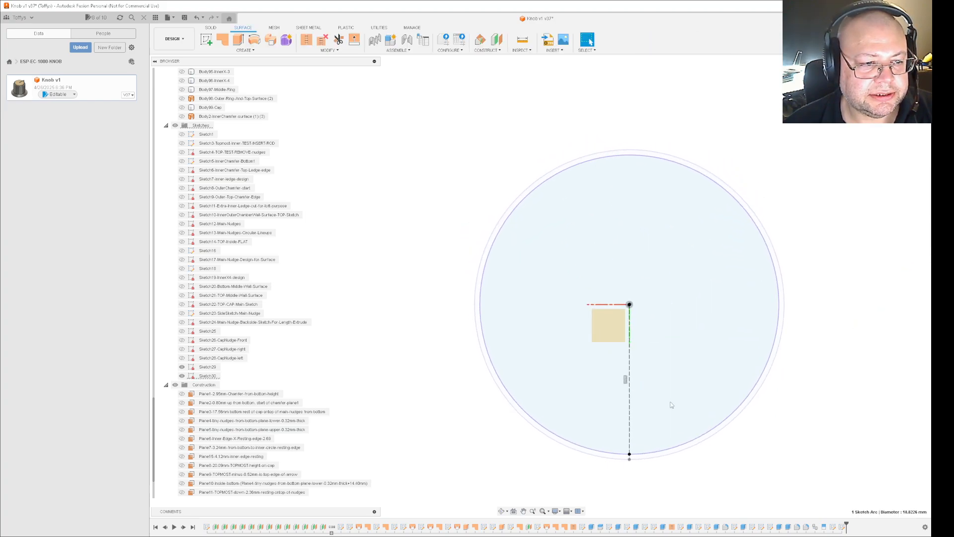
{"action": "mouse_move", "coordinate": [764, 477]}
{"action": "middle_mouse_down", "text": "shift"}
{"action": "mouse_move", "coordinate": [748, 432]}
{"action": "mouse_move", "coordinate": [709, 424]}
{"action": "middle_mouse_up", "text": "shift"}
{"action": "scroll", "coordinate": [709, 424], "scroll_direction": "up", "scroll_amount": 1}
{"action": "scroll", "coordinate": [571, 368], "scroll_direction": "up", "scroll_amount": 5}
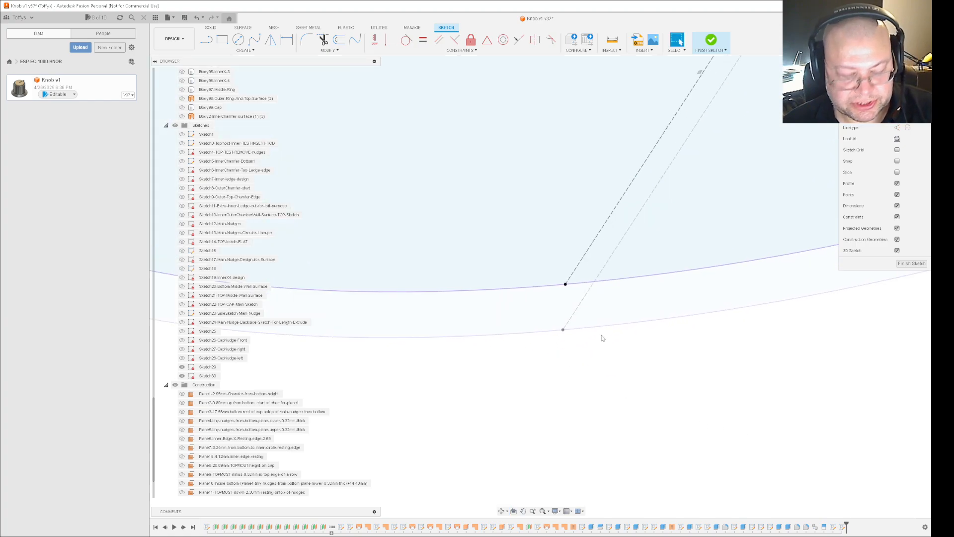
{"action": "key", "text": "l"}
{"action": "left_click", "coordinate": [566, 284]}
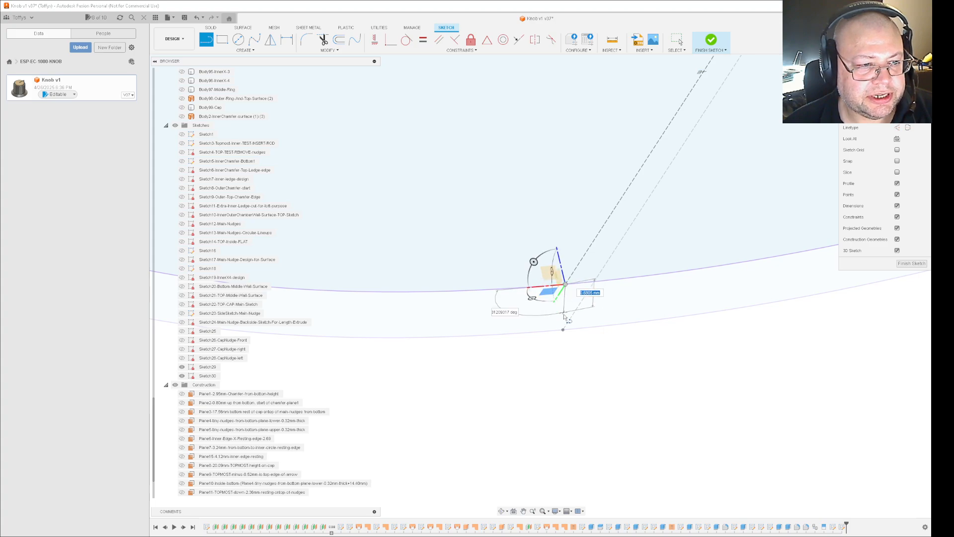
{"action": "left_click", "coordinate": [563, 330]}
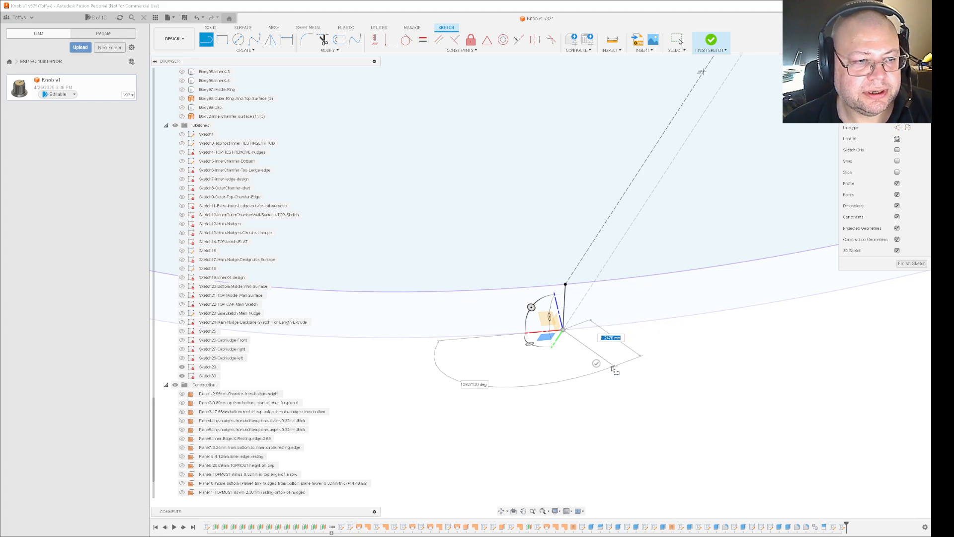
{"action": "left_click", "coordinate": [596, 363]}
{"action": "left_click", "coordinate": [912, 263]}
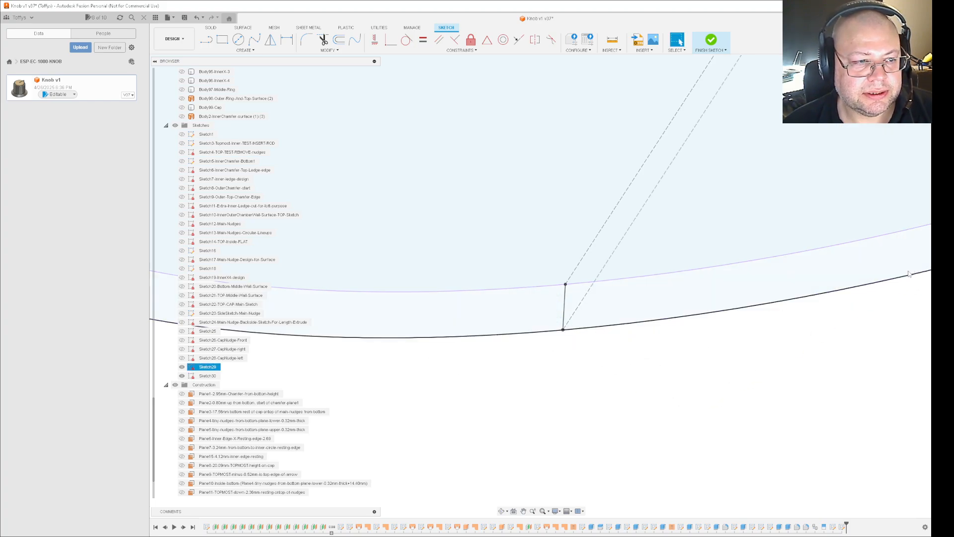
{"action": "mouse_move", "coordinate": [717, 357]}
{"action": "middle_mouse_down", "text": "shift"}
{"action": "mouse_move", "coordinate": [679, 351]}
{"action": "mouse_move", "coordinate": [720, 355]}
{"action": "middle_mouse_up", "text": "shift"}
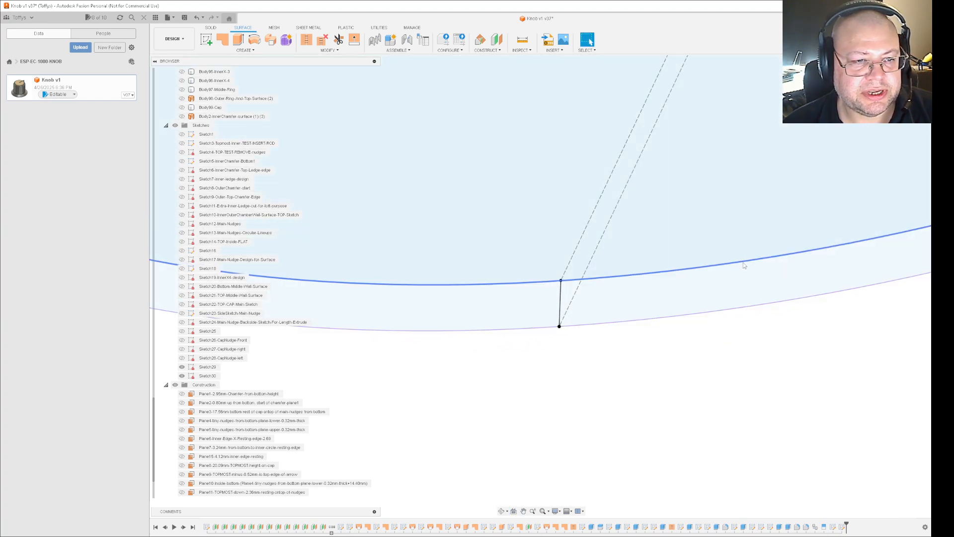